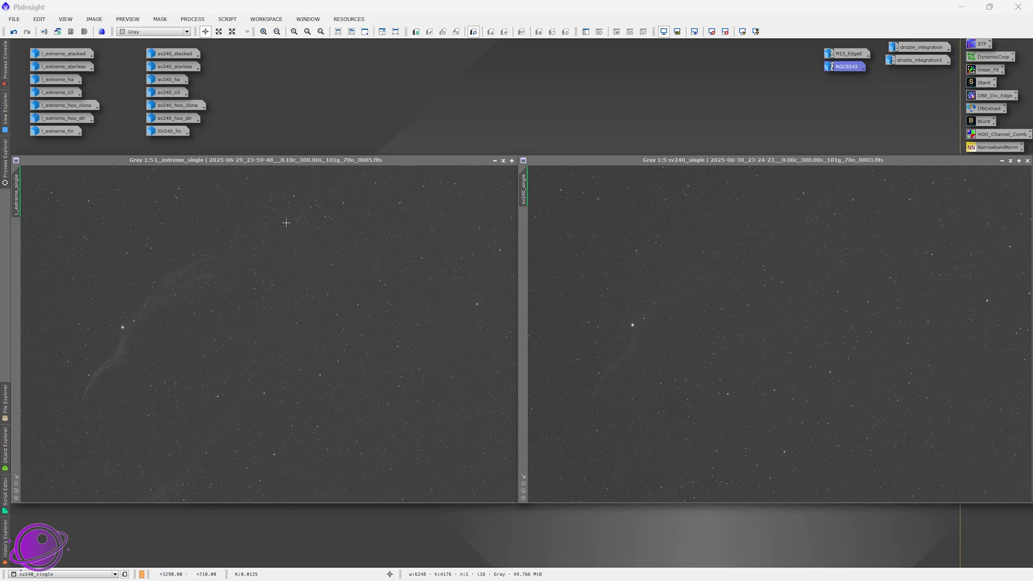
Step: Zoom and pan the L-Extreme and SV240 single subframes onto the same star group
scroll(223, 301, up, 2)
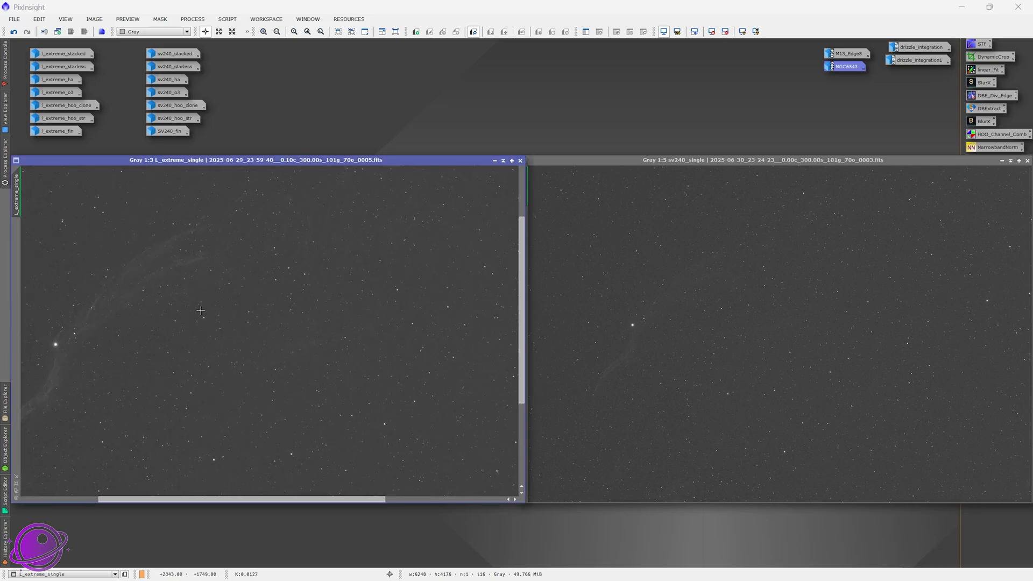
drag(222, 312, 282, 245)
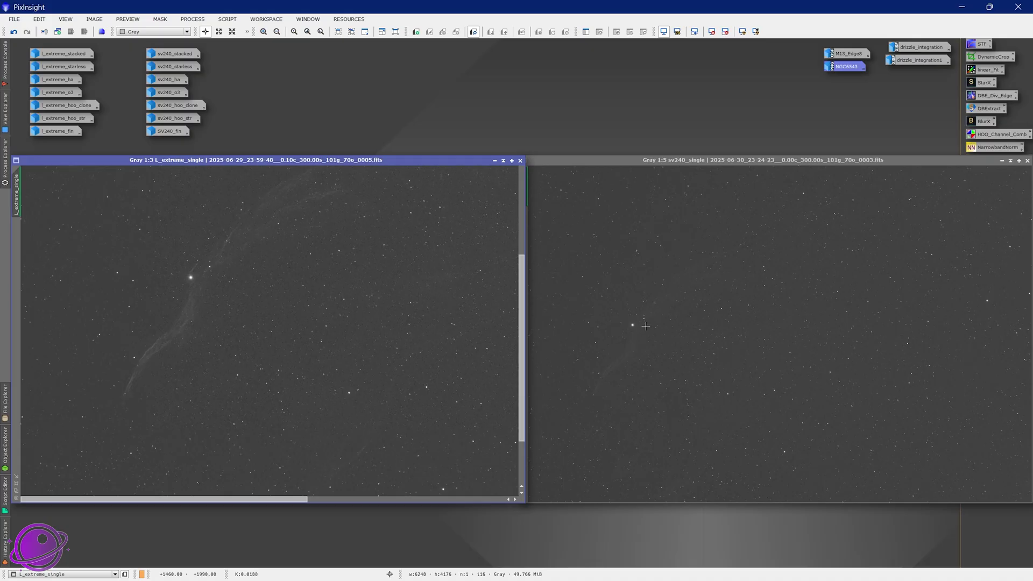
scroll(619, 320, down, 3)
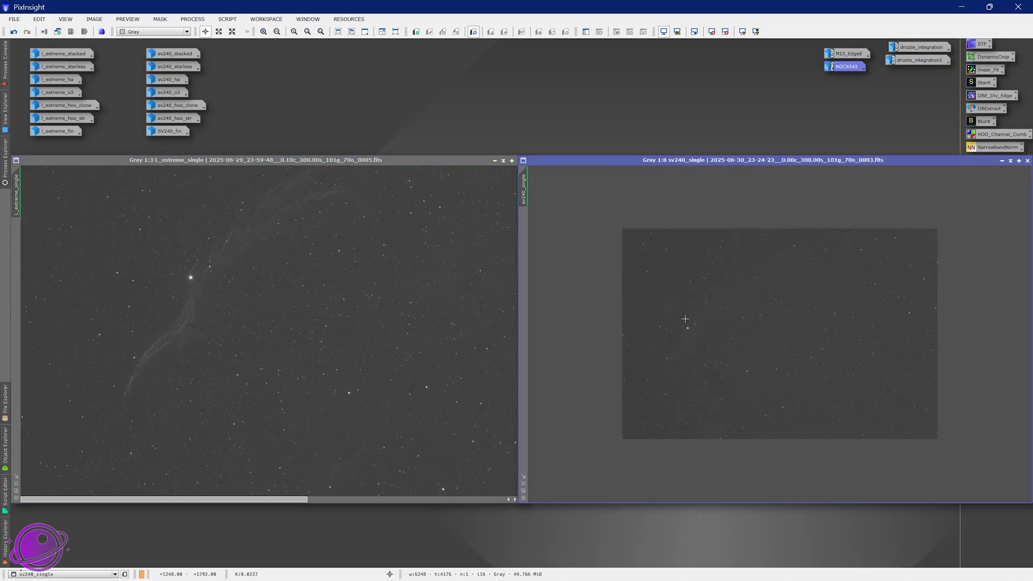
scroll(685, 319, up, 6)
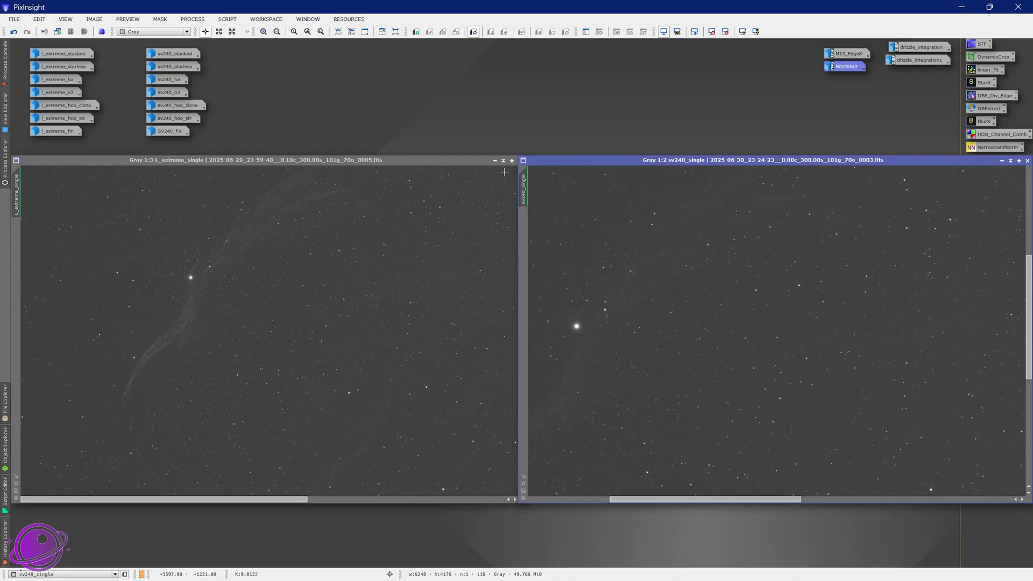
drag(636, 261, 823, 203)
scroll(164, 420, up, 2)
scroll(156, 427, down, 1)
scroll(139, 441, up, 2)
drag(137, 428, 333, 371)
scroll(333, 371, down, 5)
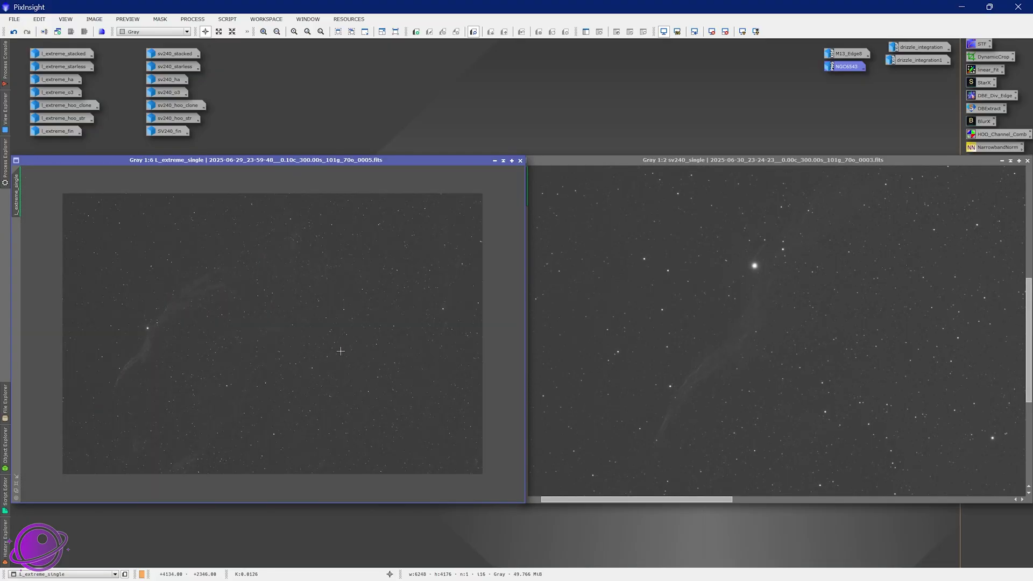
scroll(238, 327, up, 3)
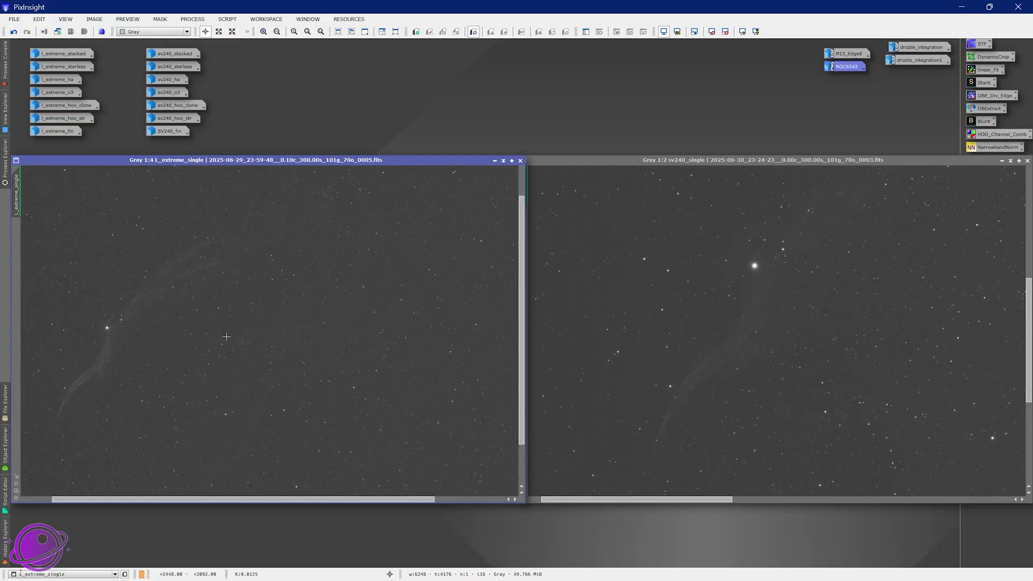
scroll(344, 372, down, 3)
Step: Set the SV240 subframe to 5:1, copy its zoom to L-Extreme, and align the stars
click(764, 352)
scroll(764, 352, down, 2)
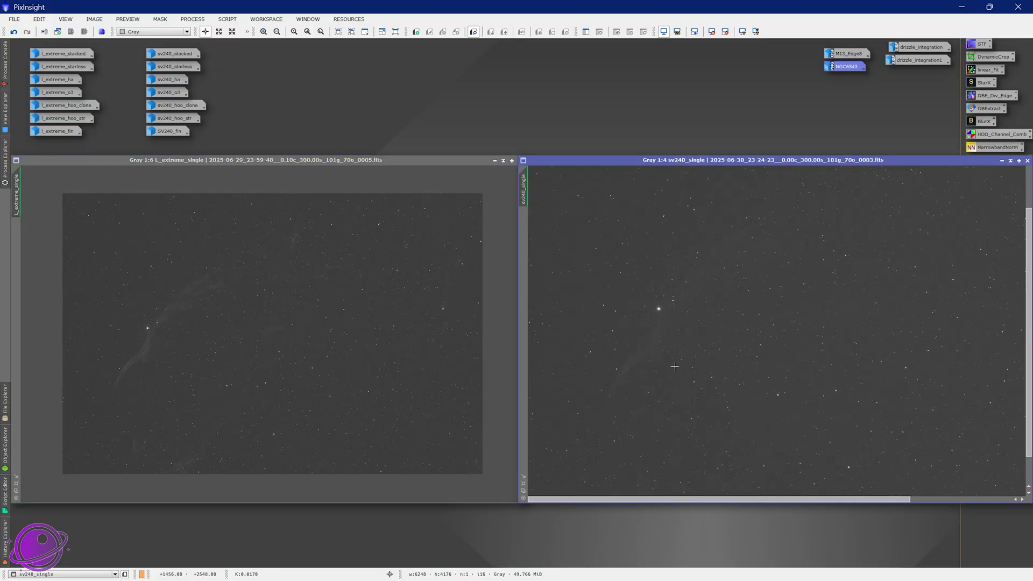
scroll(675, 367, down, 1)
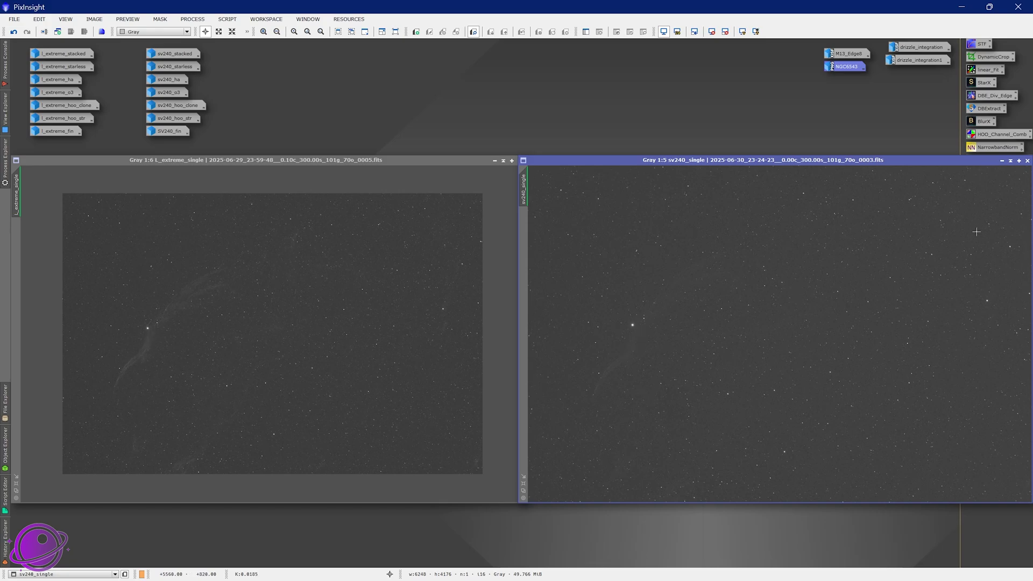
scroll(936, 242, down, 2)
scroll(896, 252, up, 6)
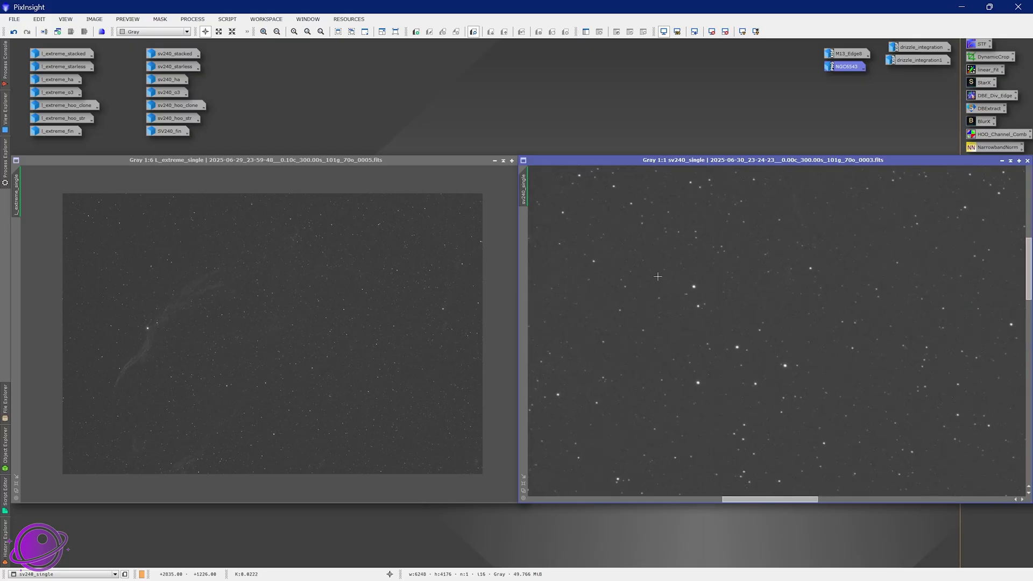
scroll(434, 337, up, 6)
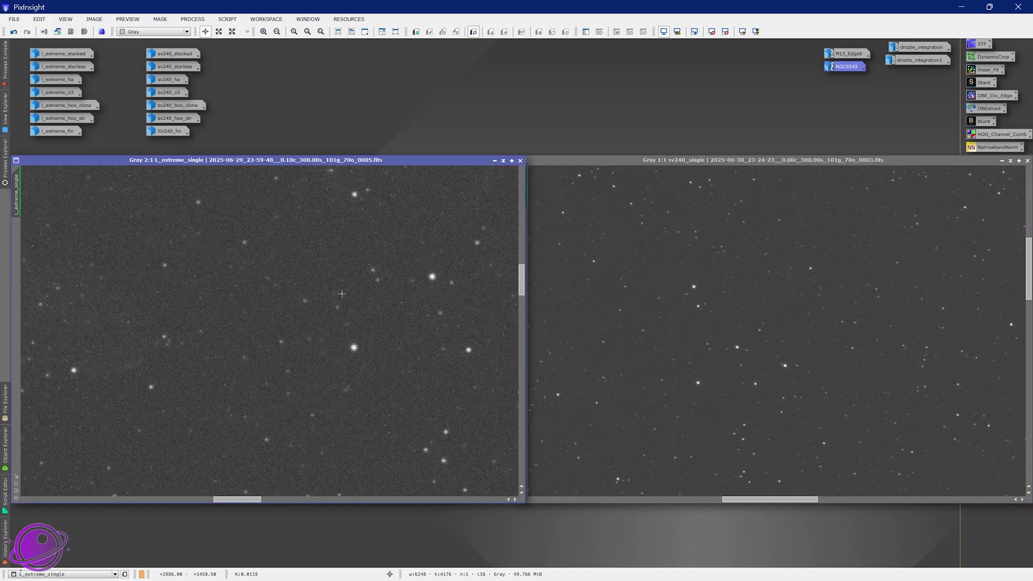
scroll(703, 278, up, 5)
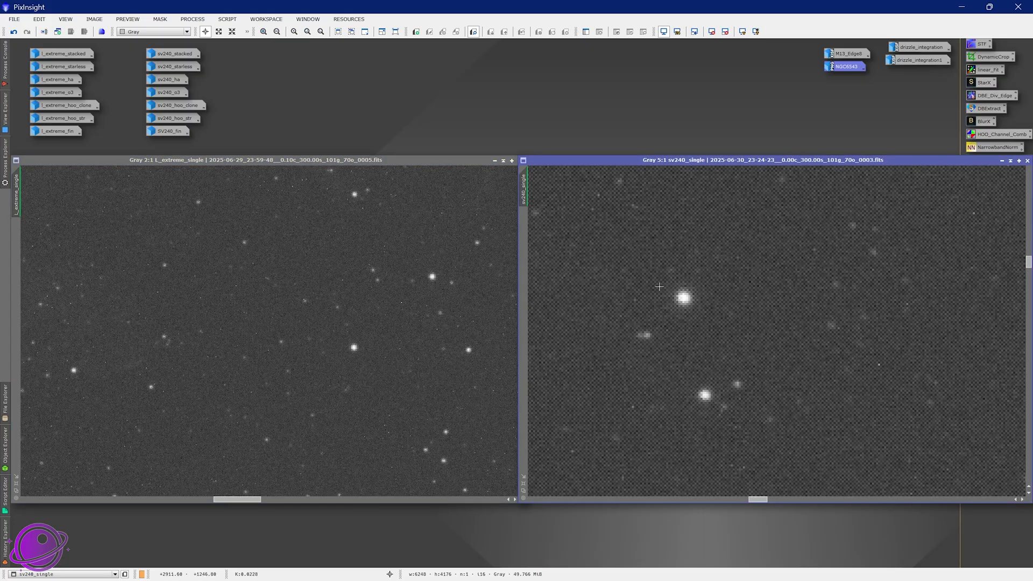
drag(524, 186, 21, 189)
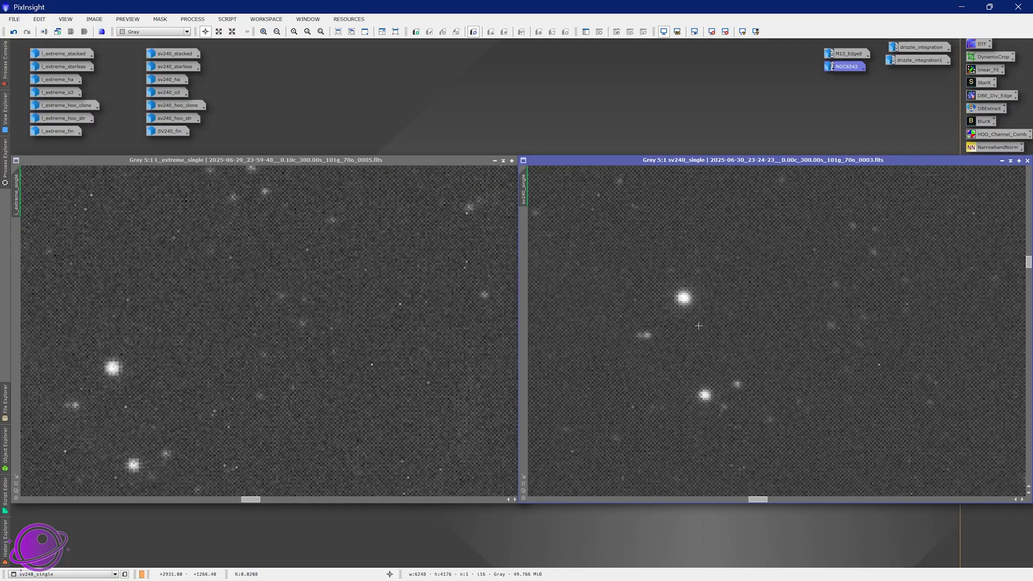
drag(179, 351, 344, 273)
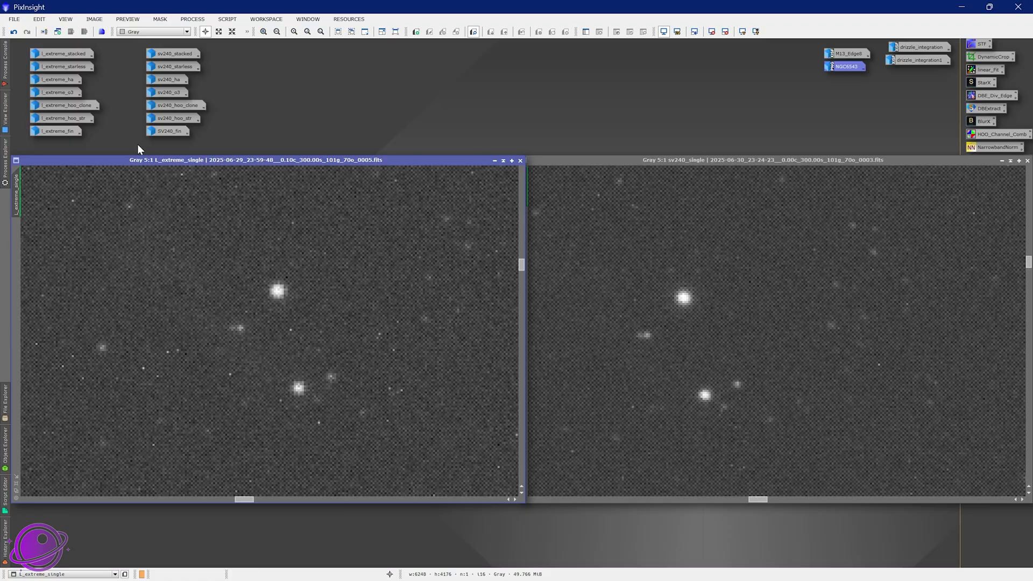
Step: Open l_extreme_stacked and sv240_stacked and zoom in to compare nebula detail
double_click(56, 54)
double_click(186, 52)
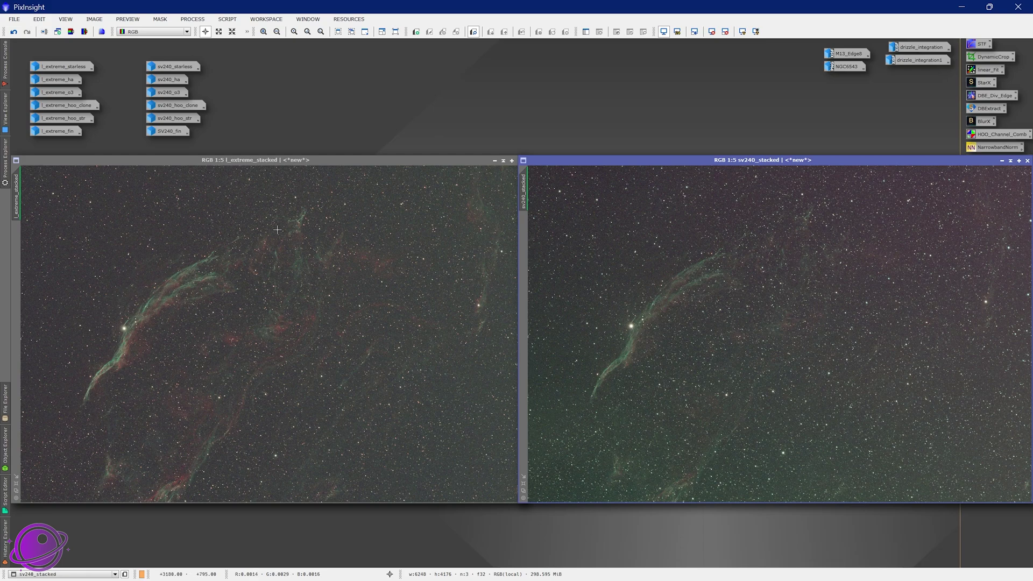
scroll(146, 335, up, 2)
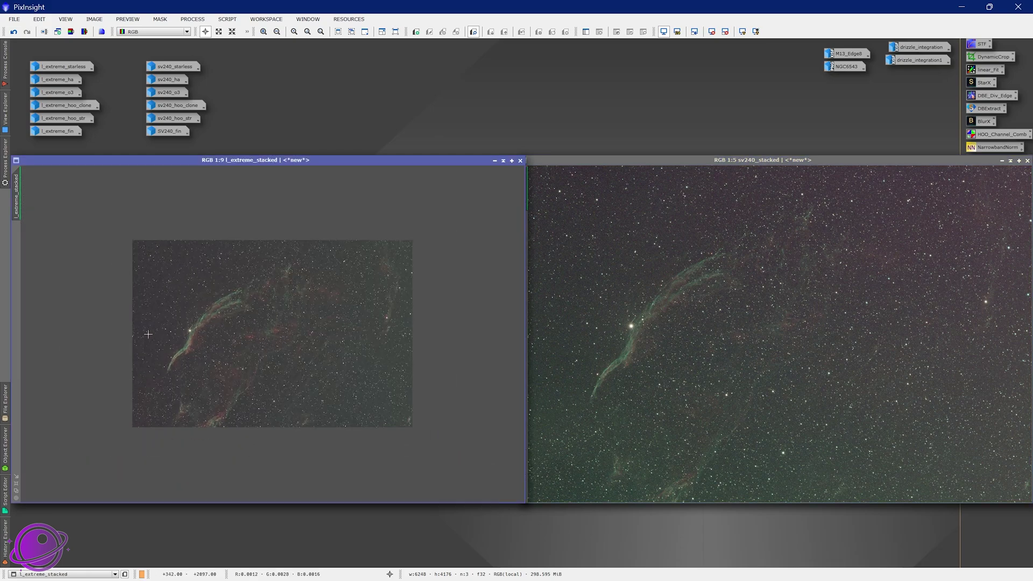
scroll(730, 283, up, 7)
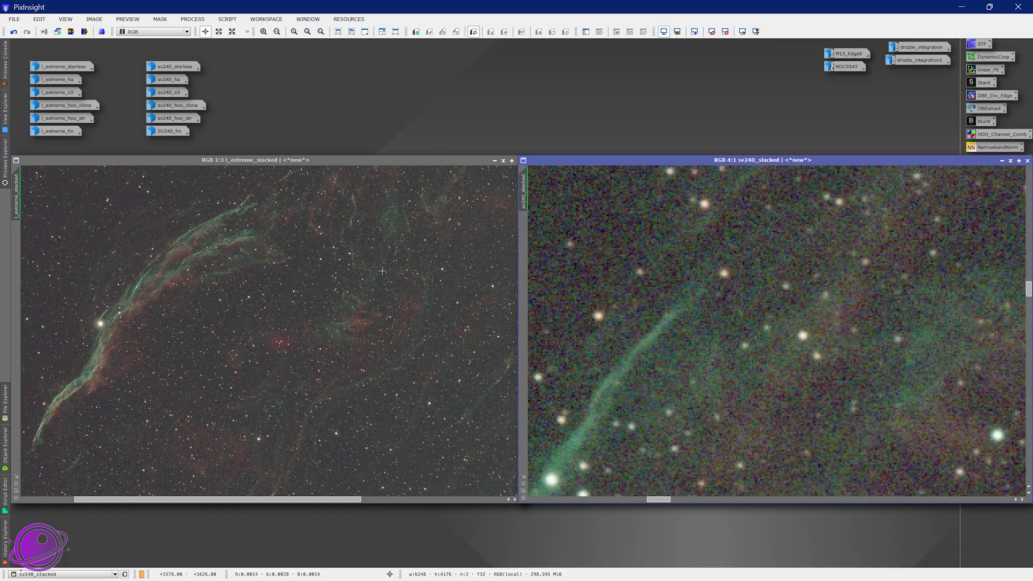
scroll(446, 272, up, 4)
scroll(607, 269, up, 2)
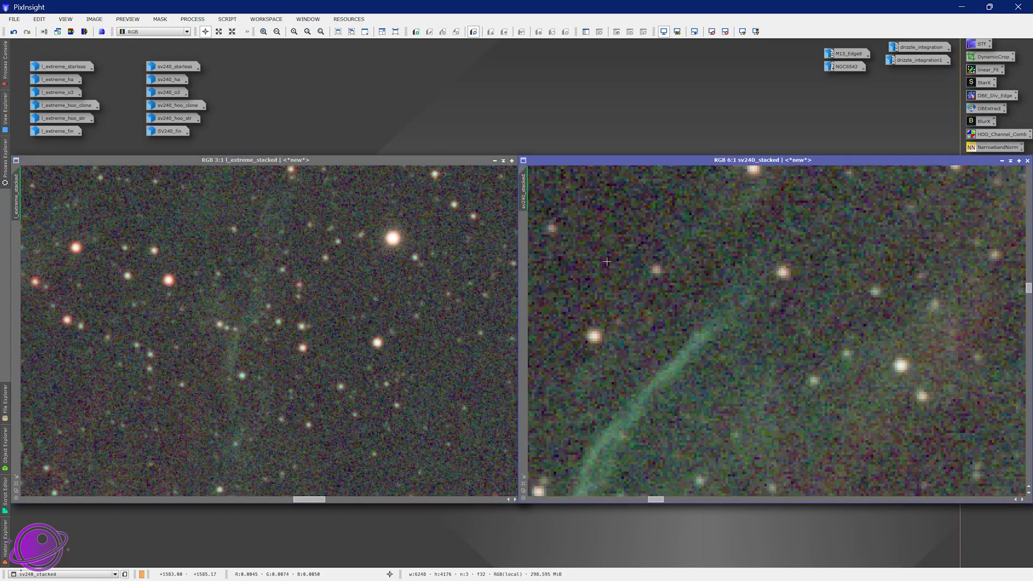
scroll(464, 280, up, 5)
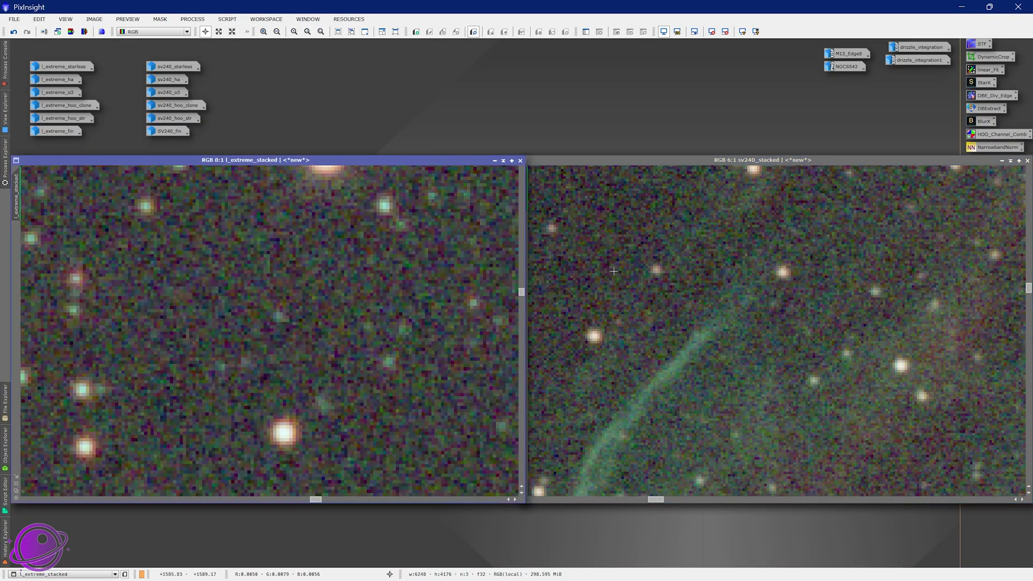
scroll(602, 278, up, 1)
Step: Zoom back out to 1:5 and bring the SV240 stacked image forward
scroll(677, 286, down, 10)
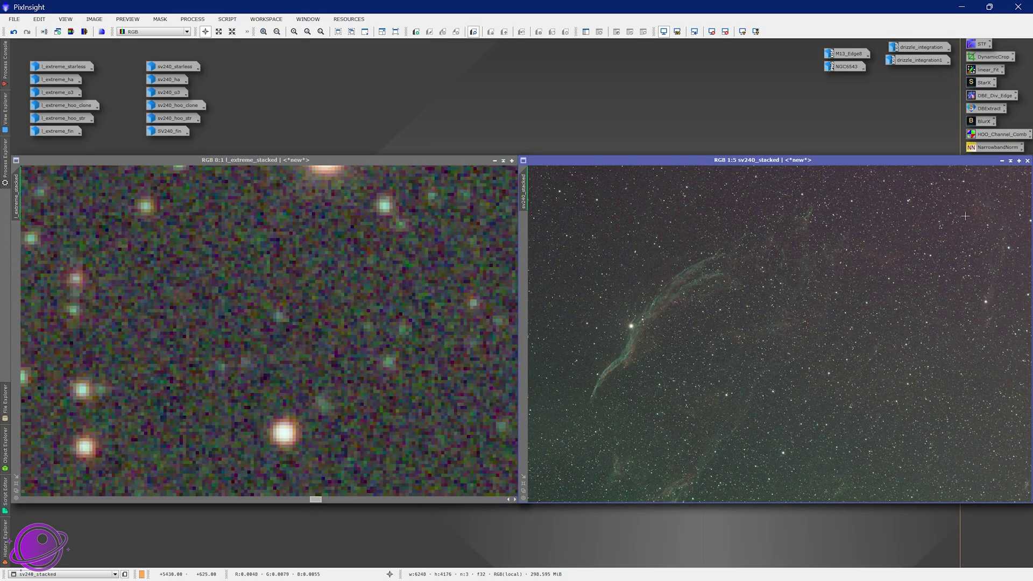
scroll(406, 318, down, 5)
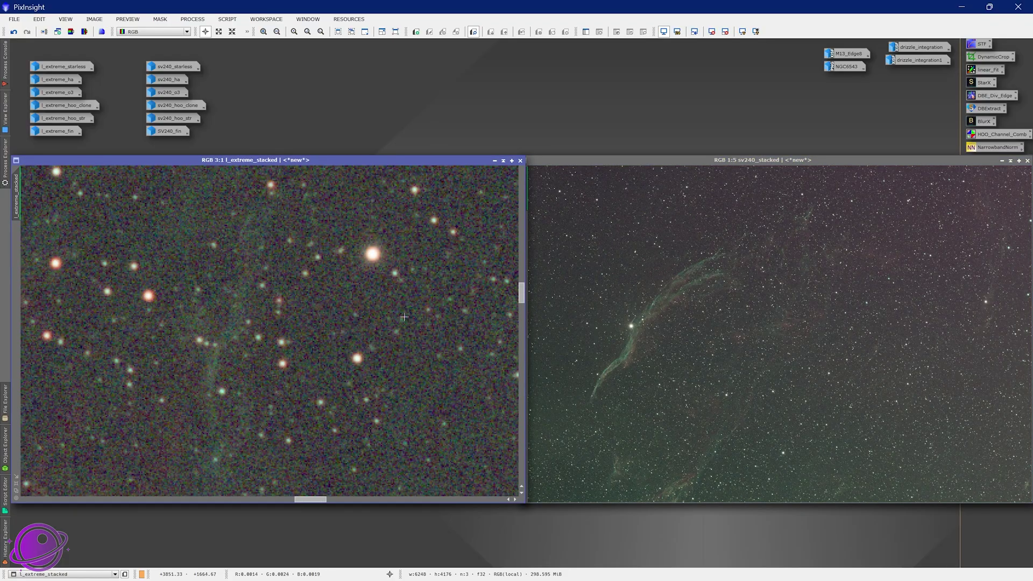
scroll(406, 318, down, 6)
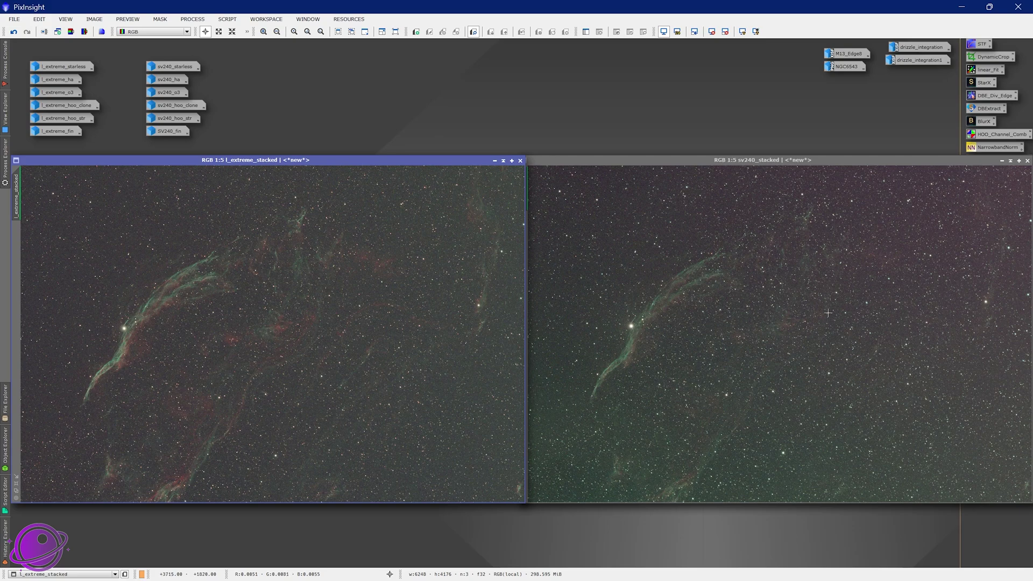
click(715, 160)
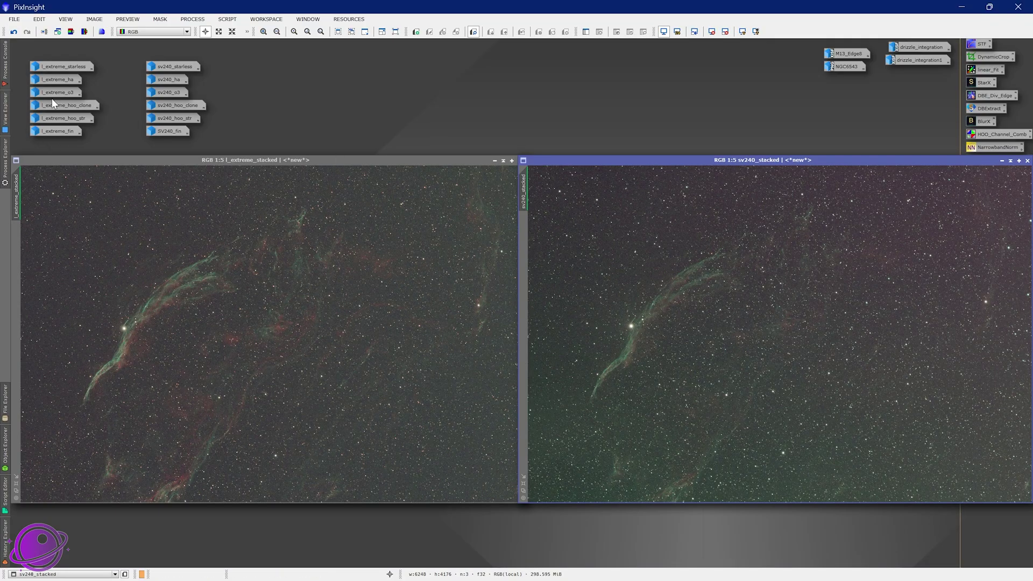
Step: Open the starless L-Extreme and SV240 images and zoom in
double_click(62, 67)
double_click(175, 66)
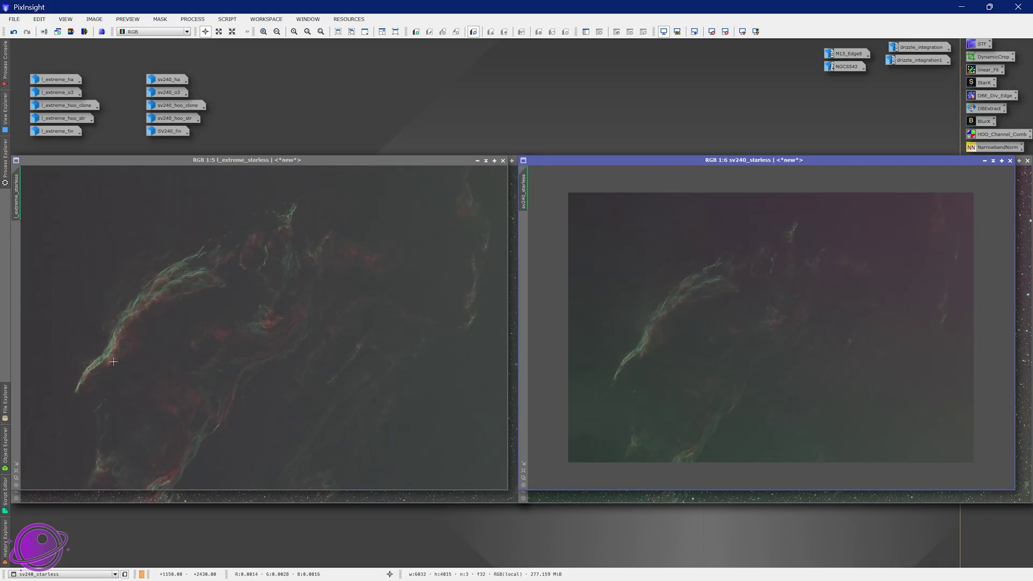
scroll(103, 355, up, 2)
scroll(103, 356, up, 2)
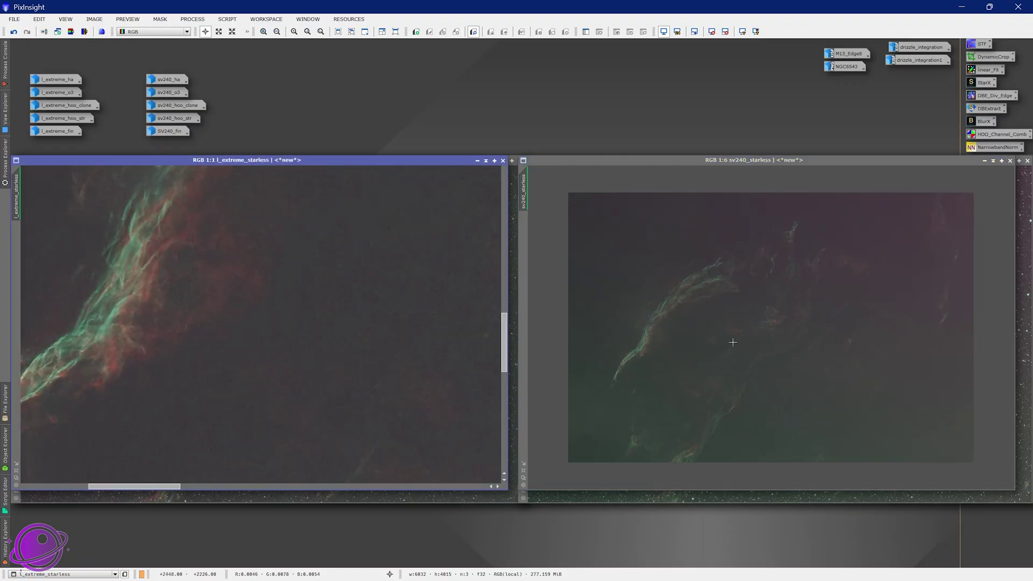
scroll(632, 358, up, 6)
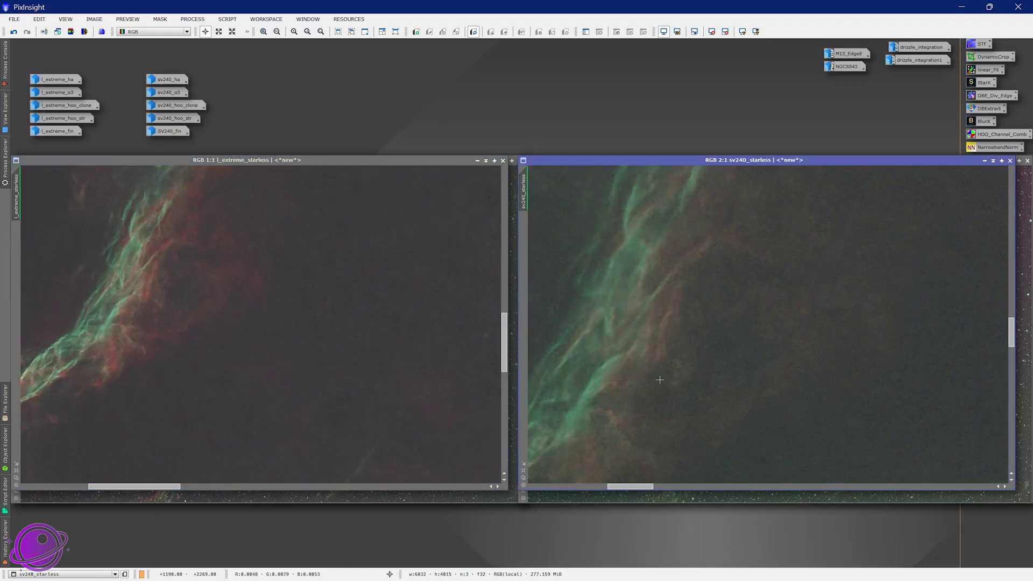
scroll(658, 379, down, 2)
Step: Pan both starless views to center the nebula filament, magnifying the L-Extreme one
drag(685, 388, 761, 330)
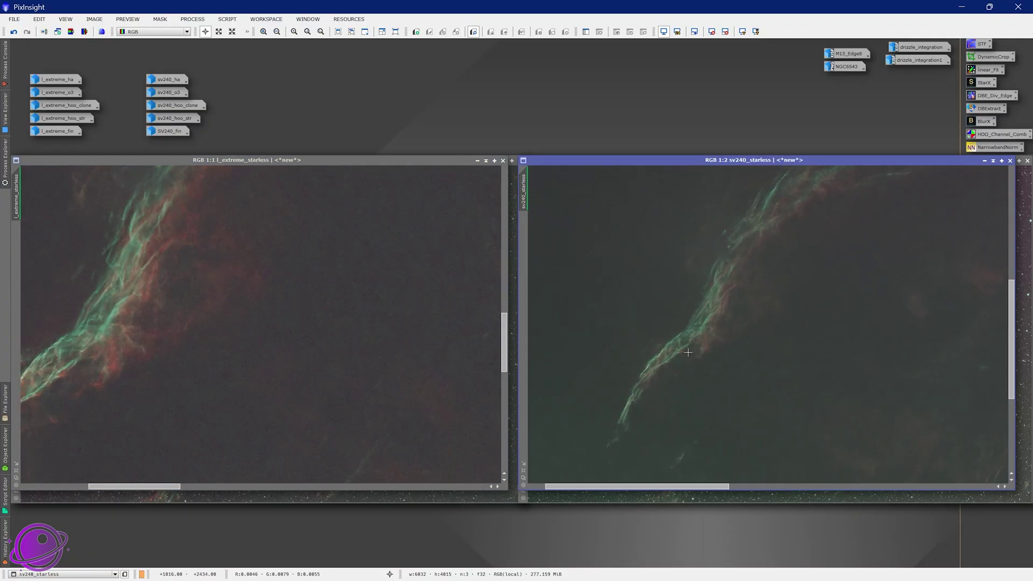
drag(119, 348, 189, 446)
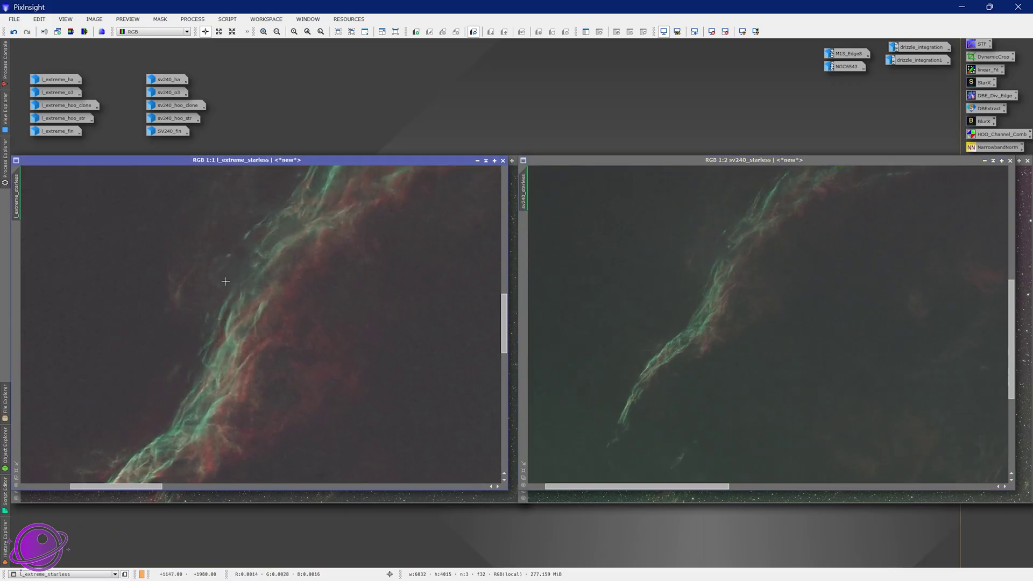
scroll(219, 282, down, 1)
scroll(215, 275, up, 3)
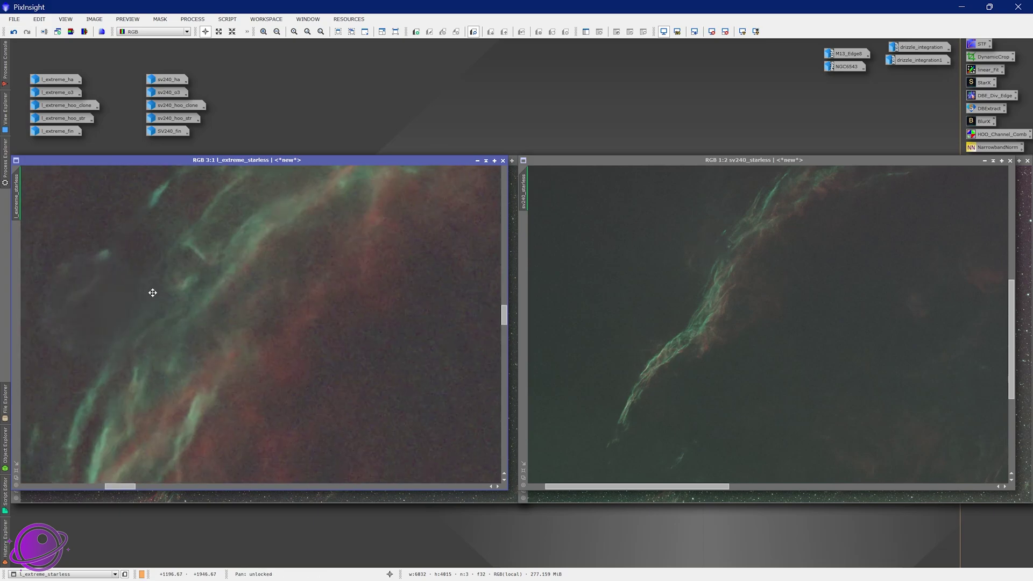
drag(193, 292, 245, 293)
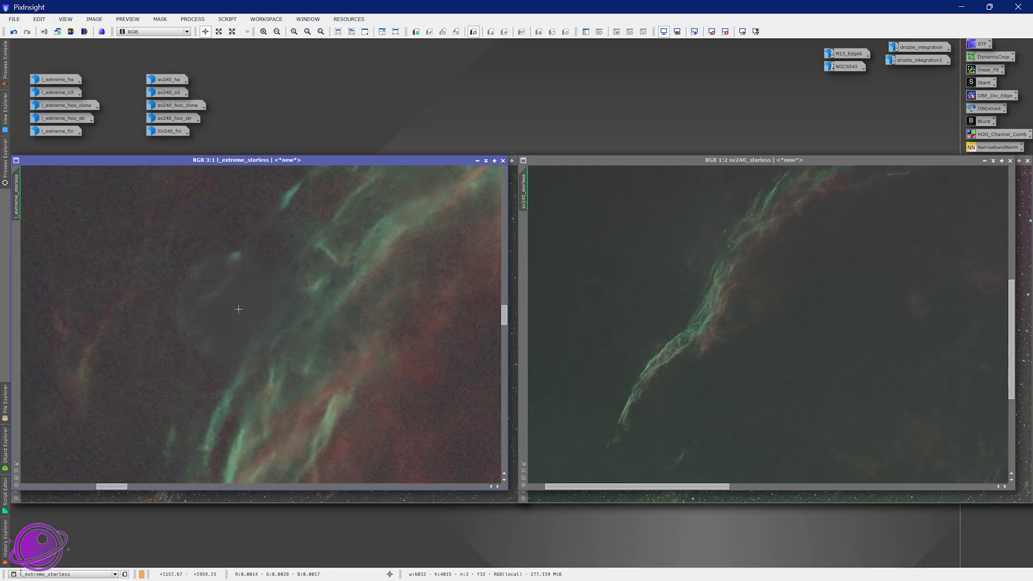
Step: Zoom both starless views back out to show the whole Veil field
click(752, 205)
scroll(753, 205, up, 3)
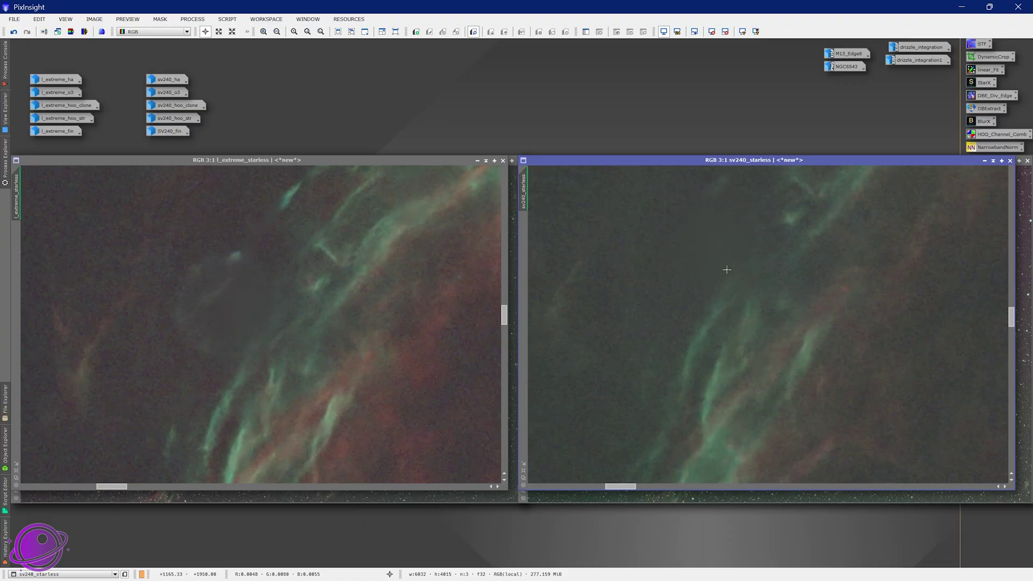
scroll(735, 278, down, 5)
click(190, 330)
scroll(190, 329, down, 6)
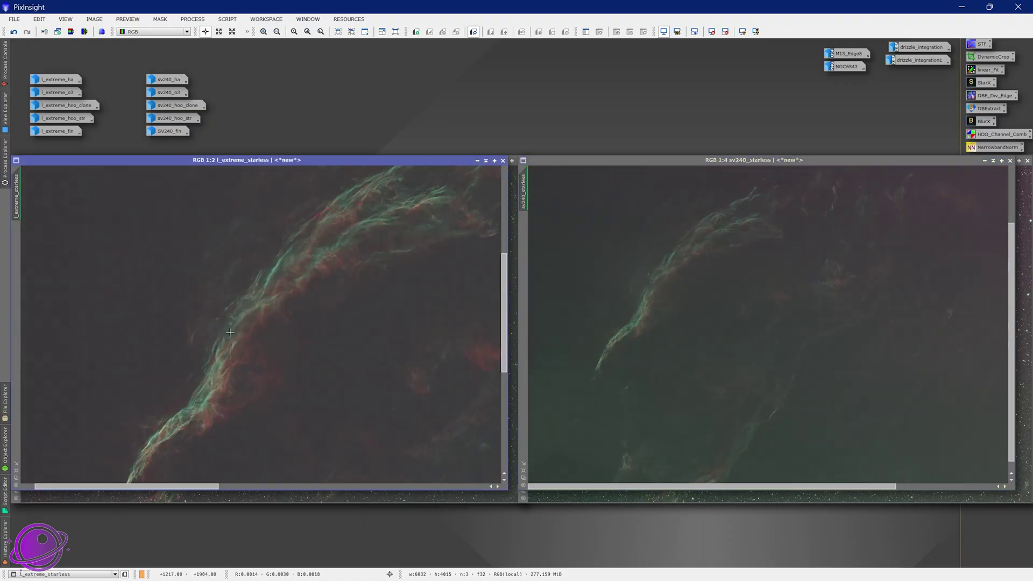
scroll(184, 313, down, 1)
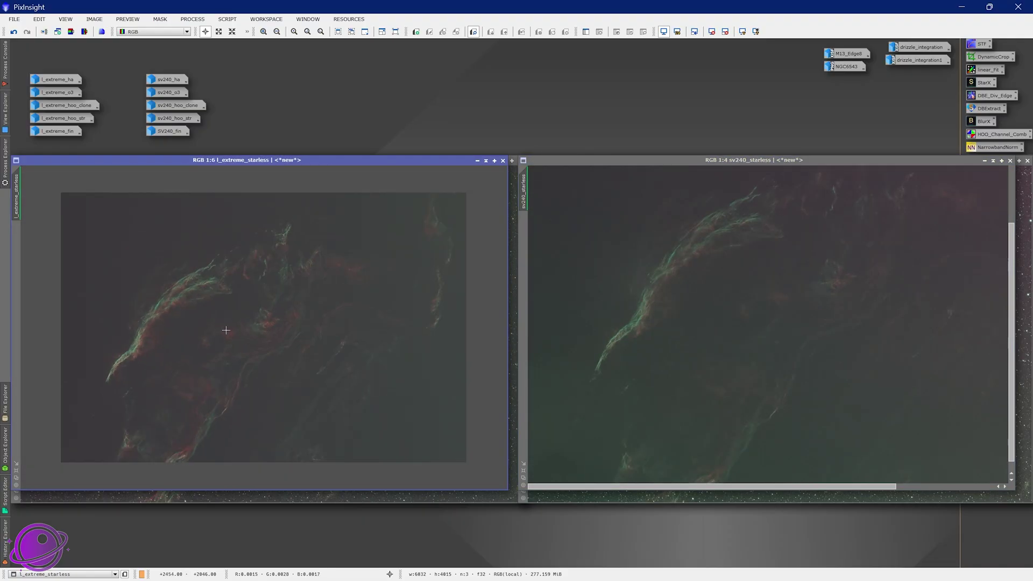
scroll(184, 313, up, 2)
click(856, 339)
scroll(855, 337, down, 1)
scroll(856, 338, down, 2)
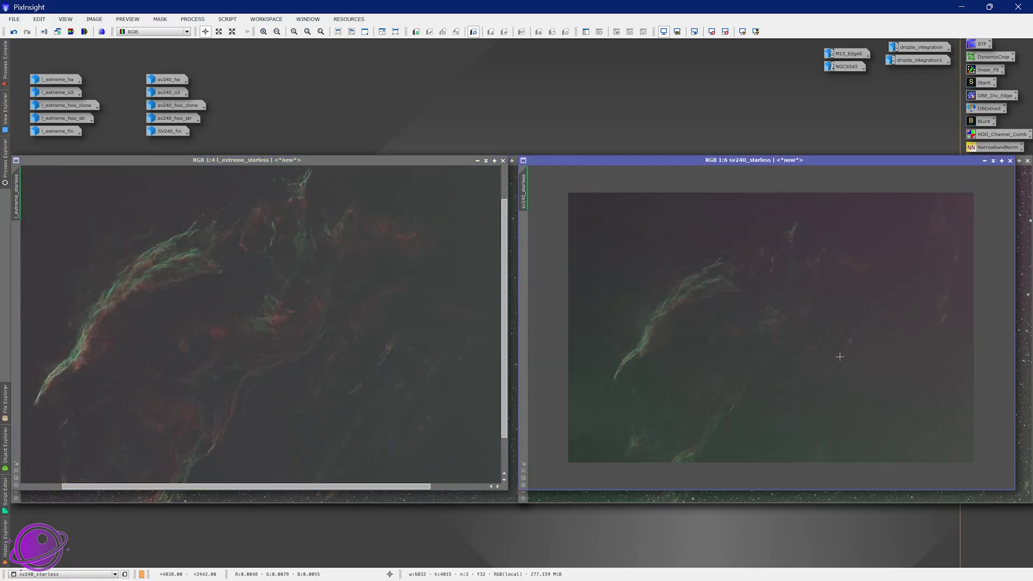
click(165, 310)
scroll(165, 310, down, 2)
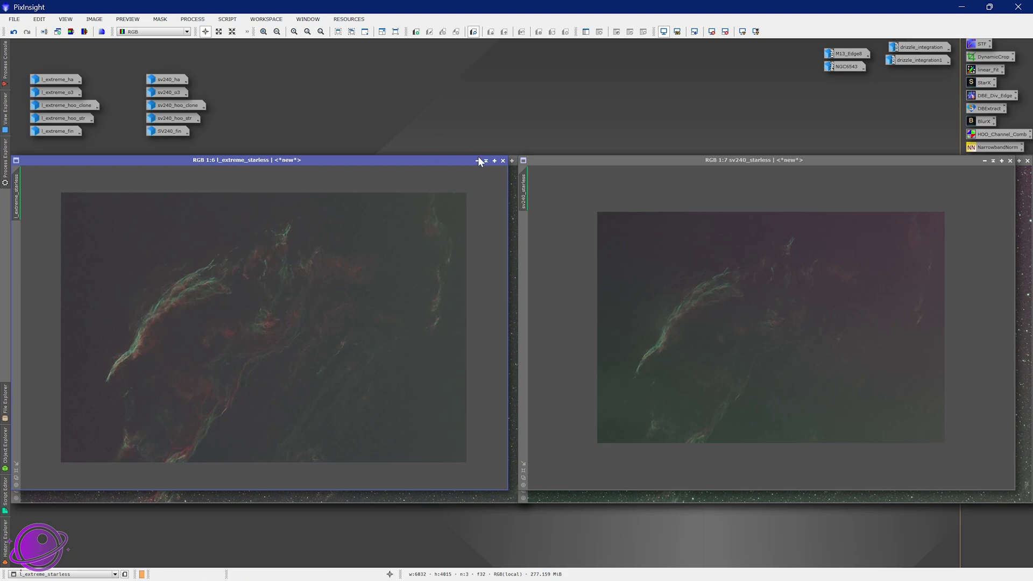
Step: Open l_extreme_ha and sv240_ha, zoom in on Ha detail, then back out to fit
double_click(59, 80)
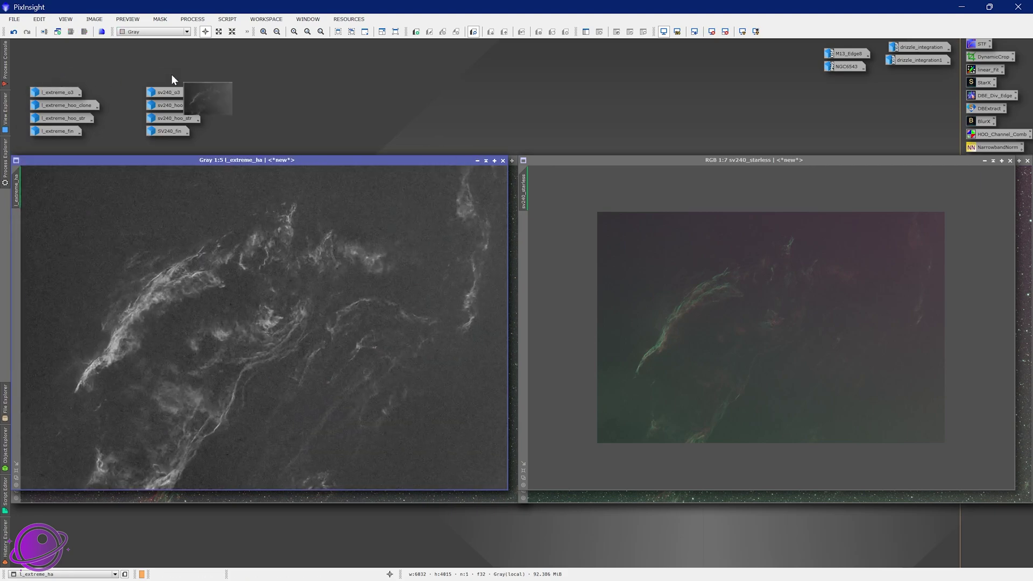
double_click(169, 79)
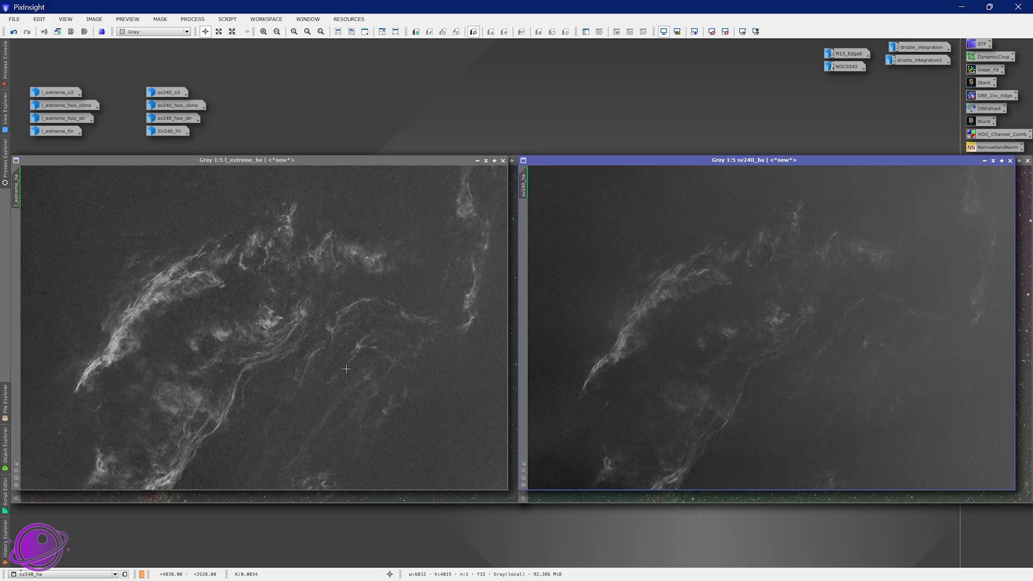
scroll(634, 328, up, 5)
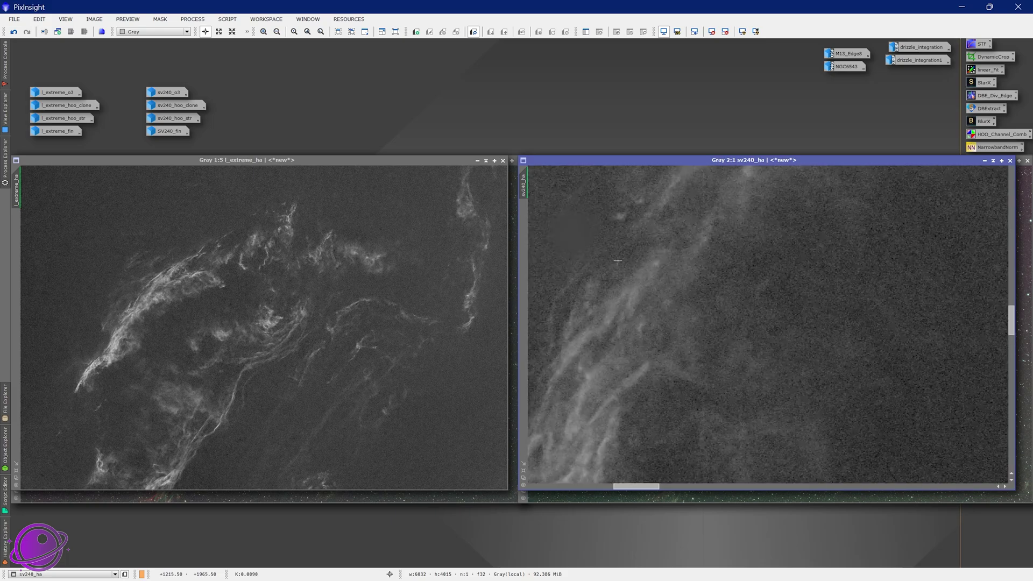
scroll(80, 315, up, 5)
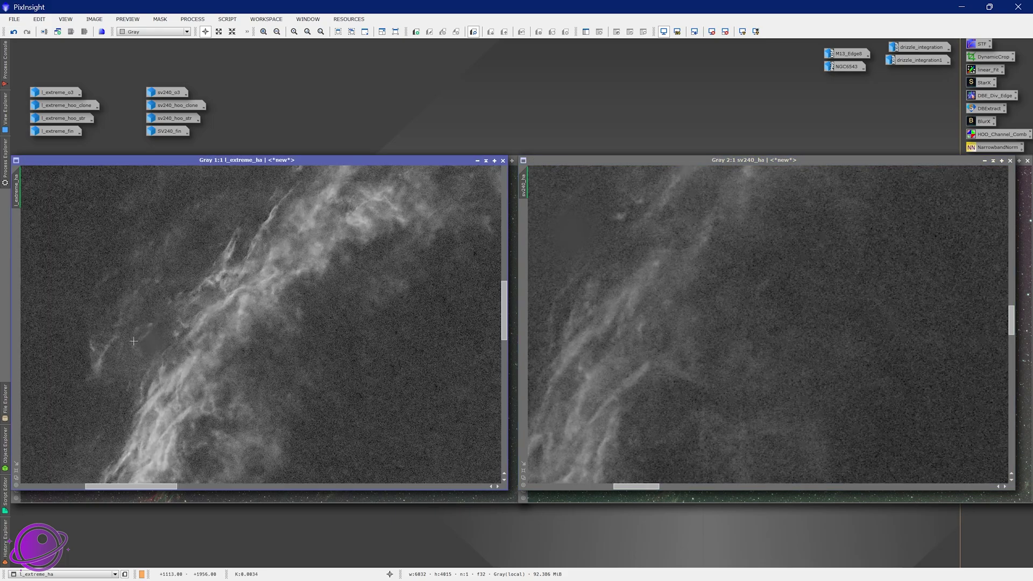
scroll(592, 254, down, 6)
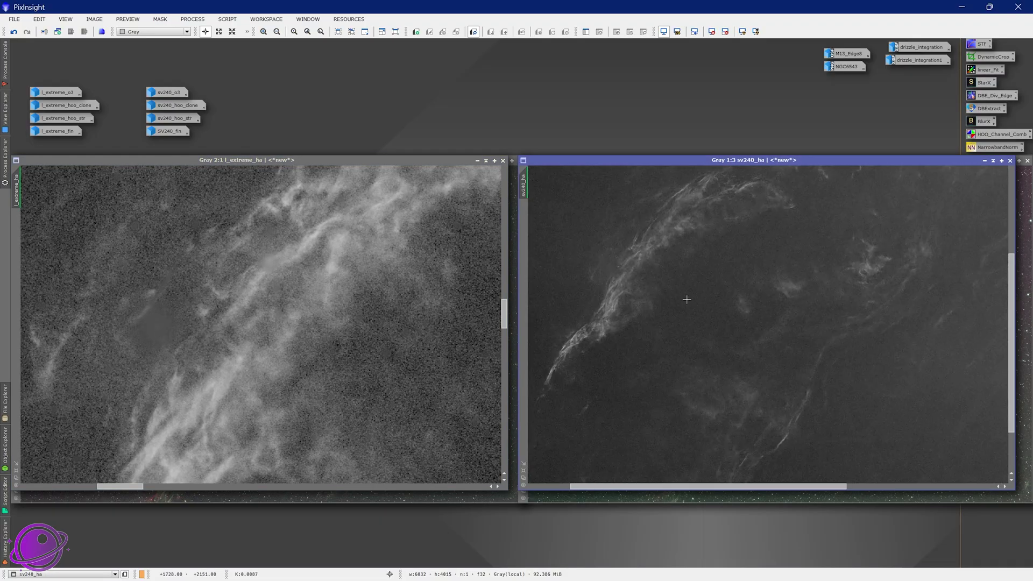
scroll(343, 318, down, 5)
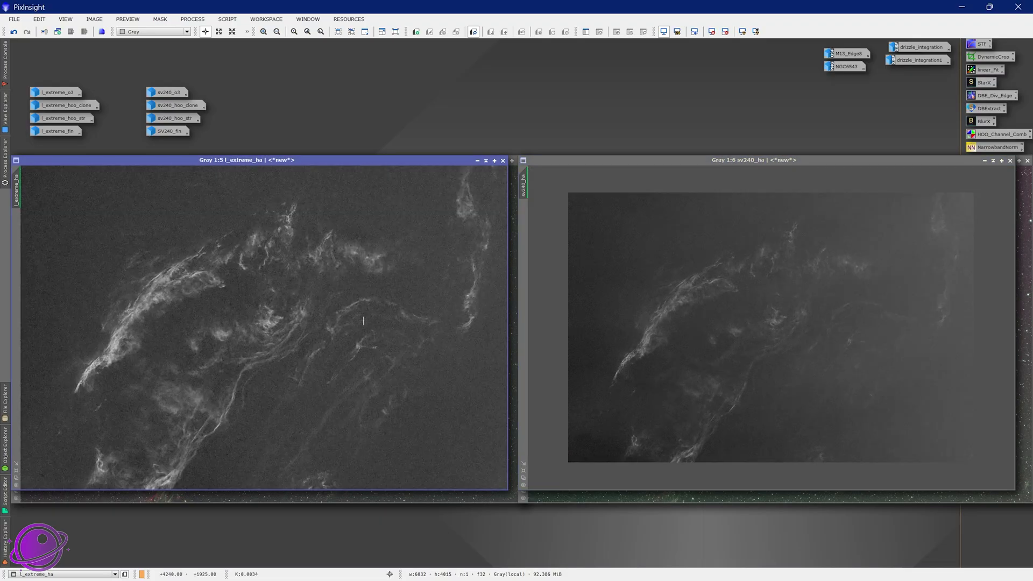
scroll(376, 322, down, 1)
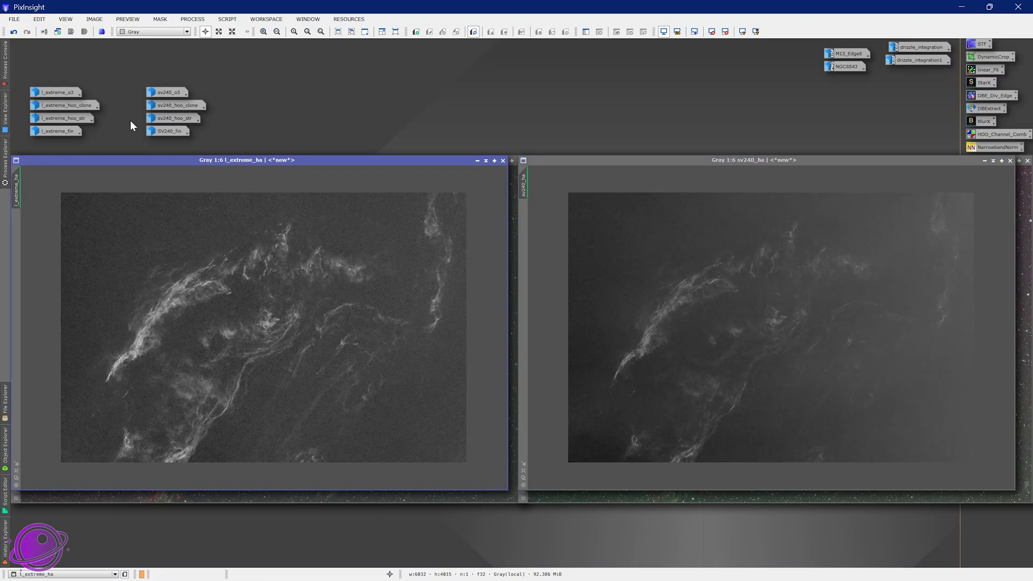
Step: Open l_extreme_o3 and sv240_o3 and zoom in and out to compare OIII filaments
double_click(50, 91)
double_click(175, 92)
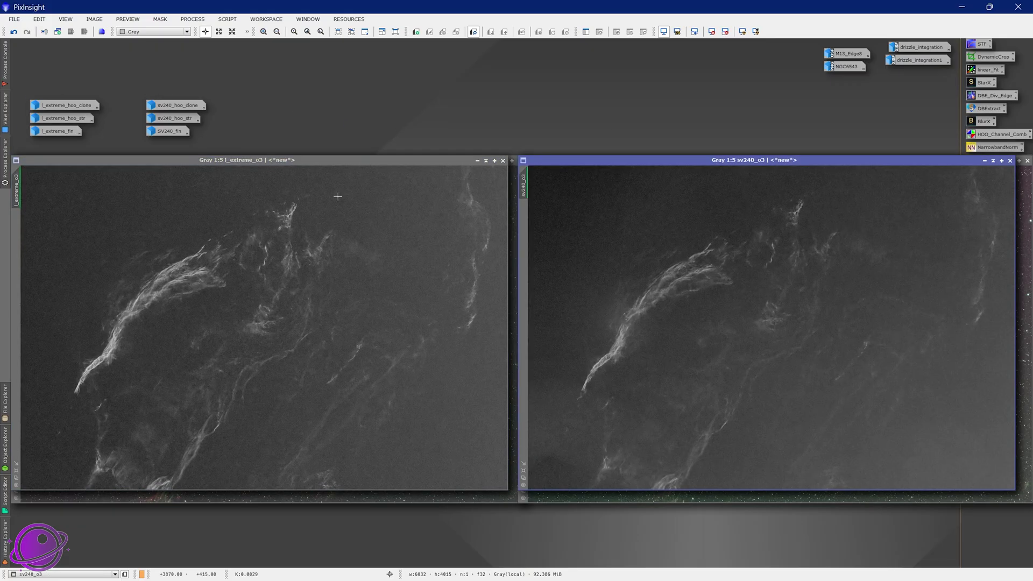
scroll(92, 328, up, 3)
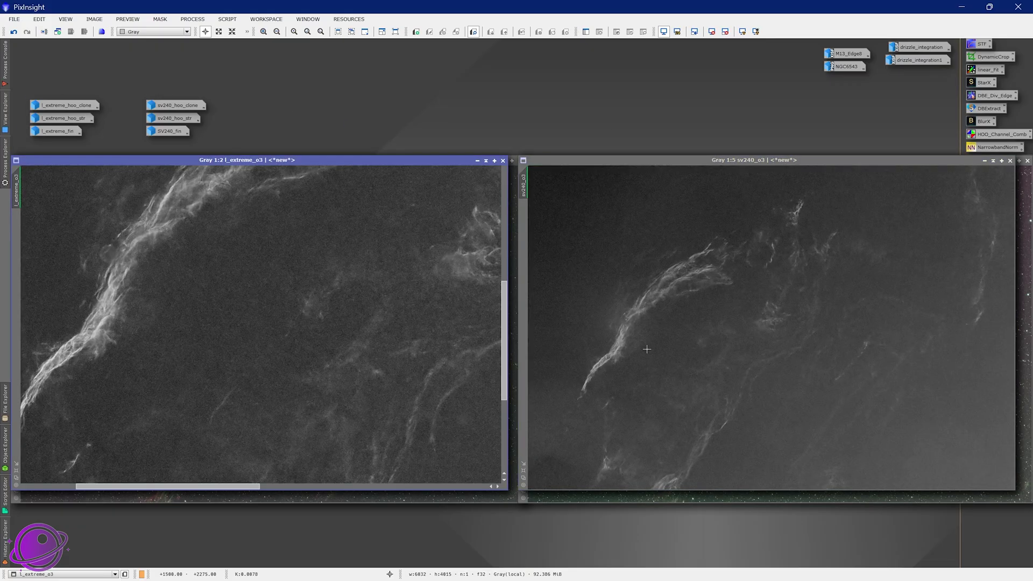
scroll(639, 347, up, 4)
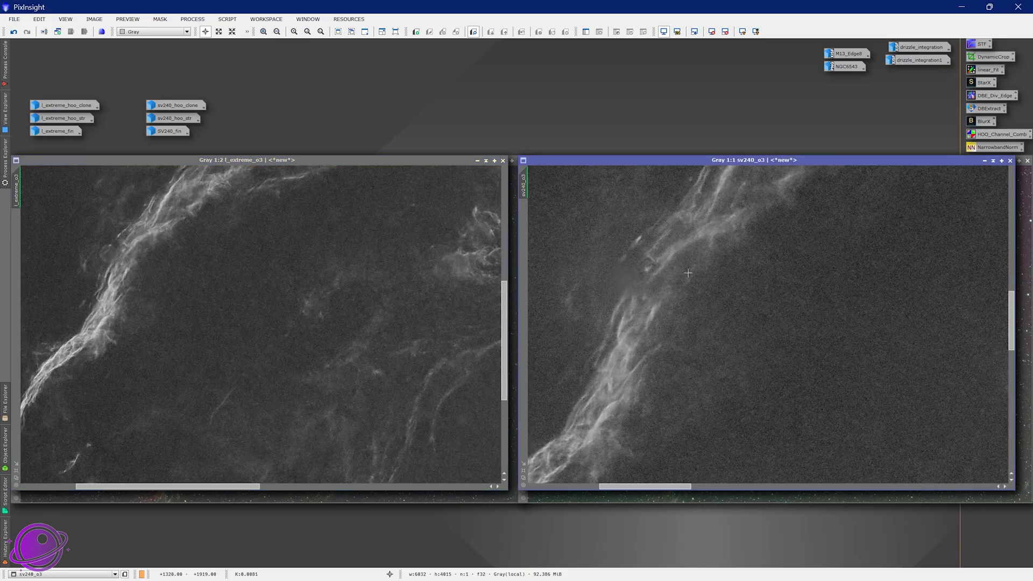
scroll(684, 275, down, 5)
scroll(242, 323, down, 4)
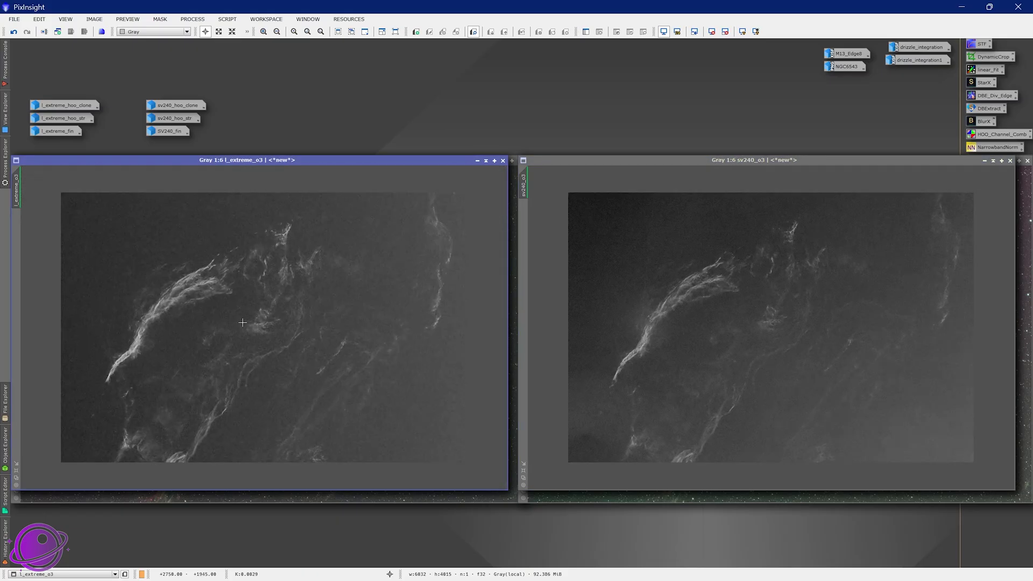
scroll(243, 323, down, 1)
scroll(242, 322, up, 1)
scroll(168, 303, up, 1)
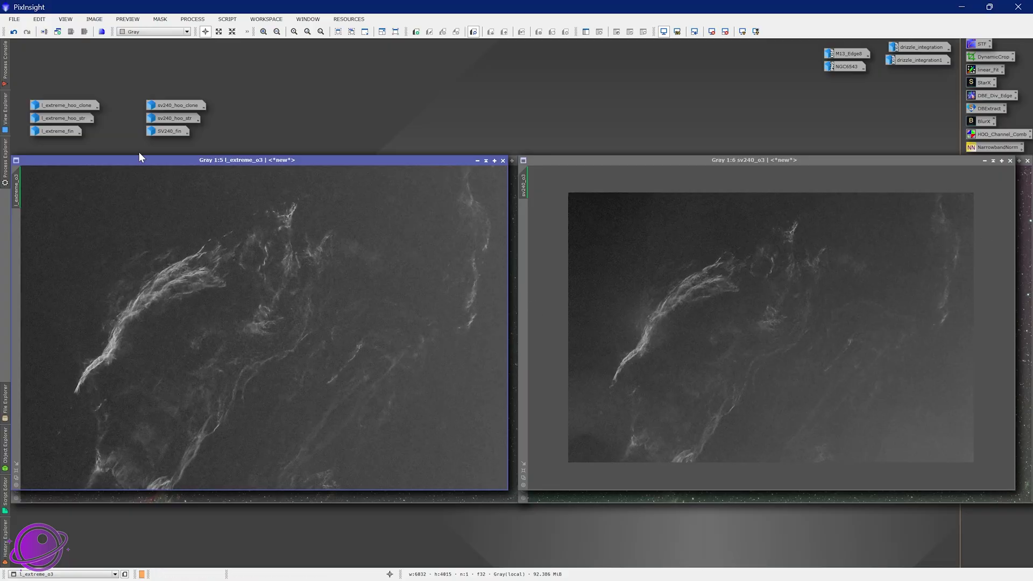
Step: Open the l_extreme_hoo_clone and sv240_hoo_clone colour images side by side
double_click(54, 105)
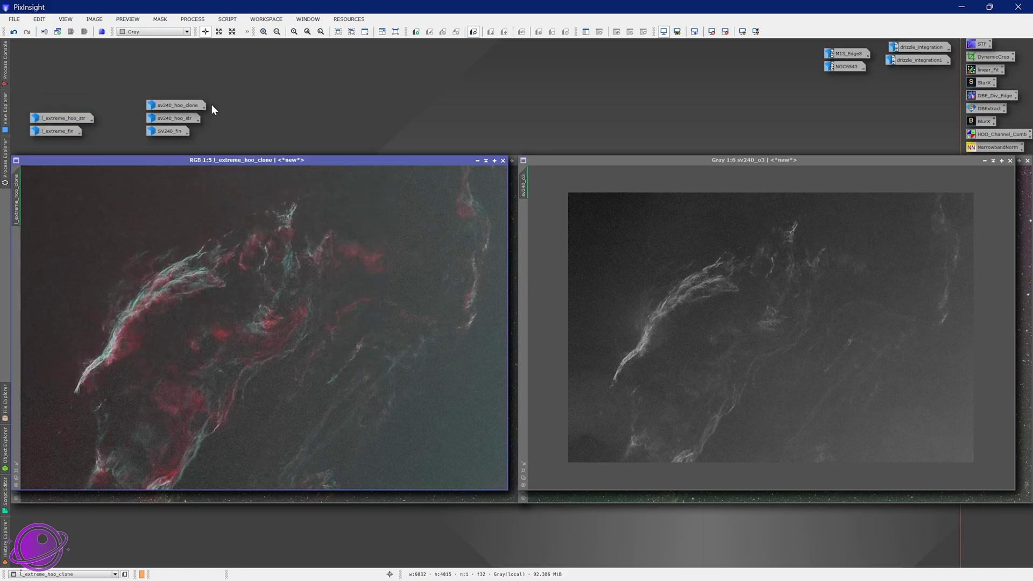
double_click(175, 105)
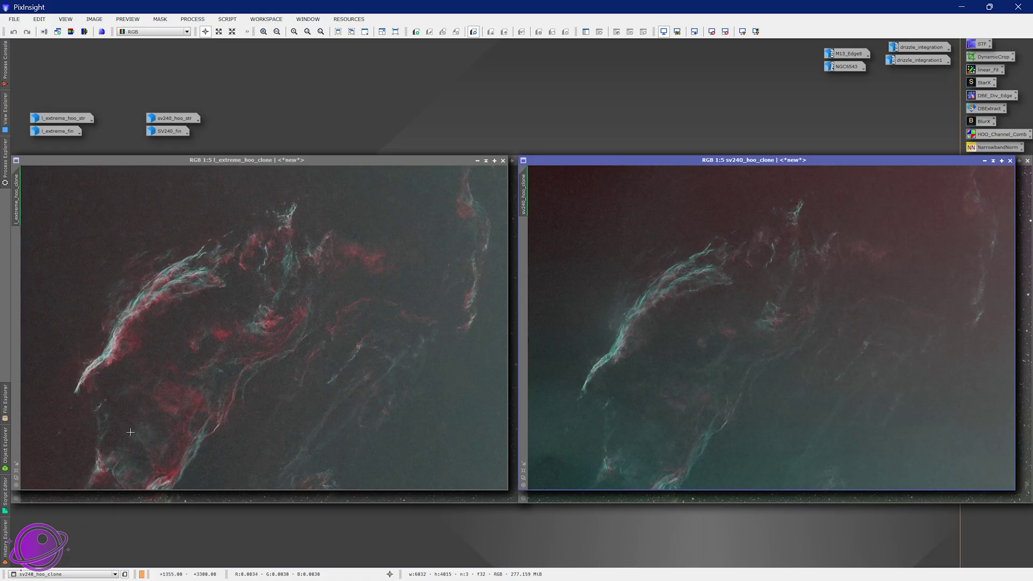
click(111, 371)
scroll(111, 372, down, 1)
scroll(229, 303, up, 5)
Step: Zoom both HOO clone views out to 1:5 and fit the SV240 image in its view
click(635, 342)
scroll(634, 342, up, 4)
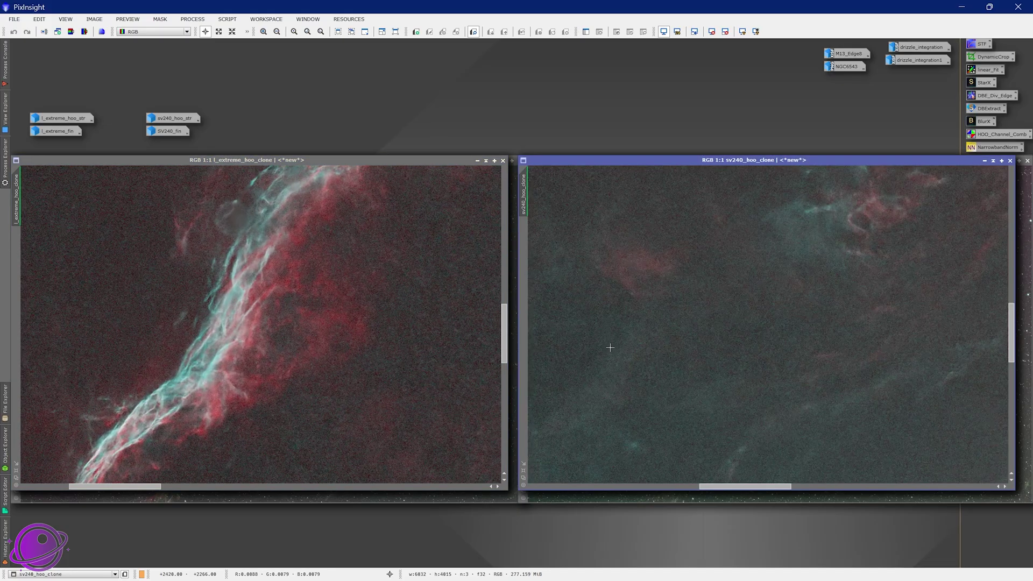
scroll(634, 342, down, 2)
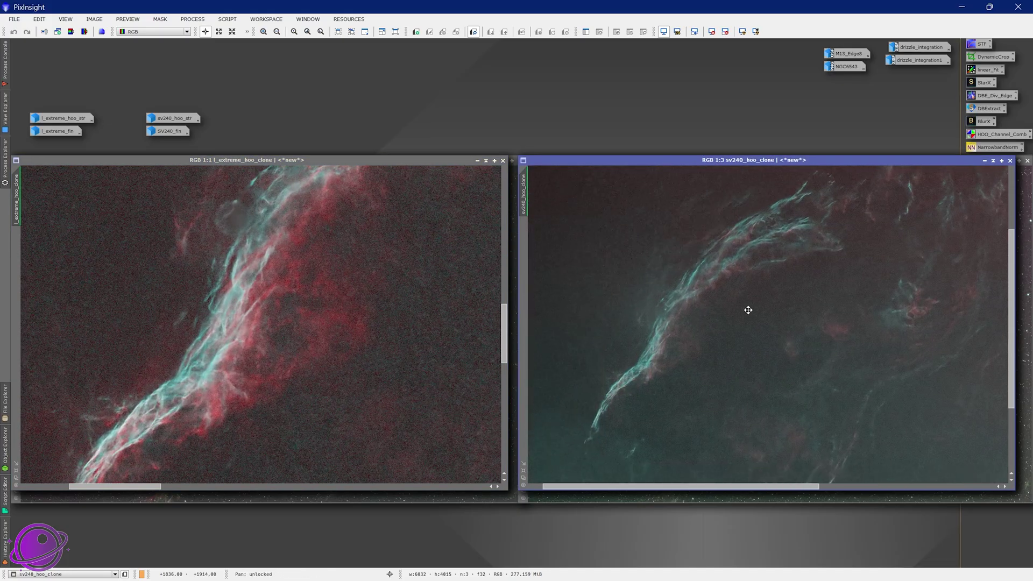
click(184, 379)
scroll(184, 379, down, 1)
scroll(185, 378, down, 3)
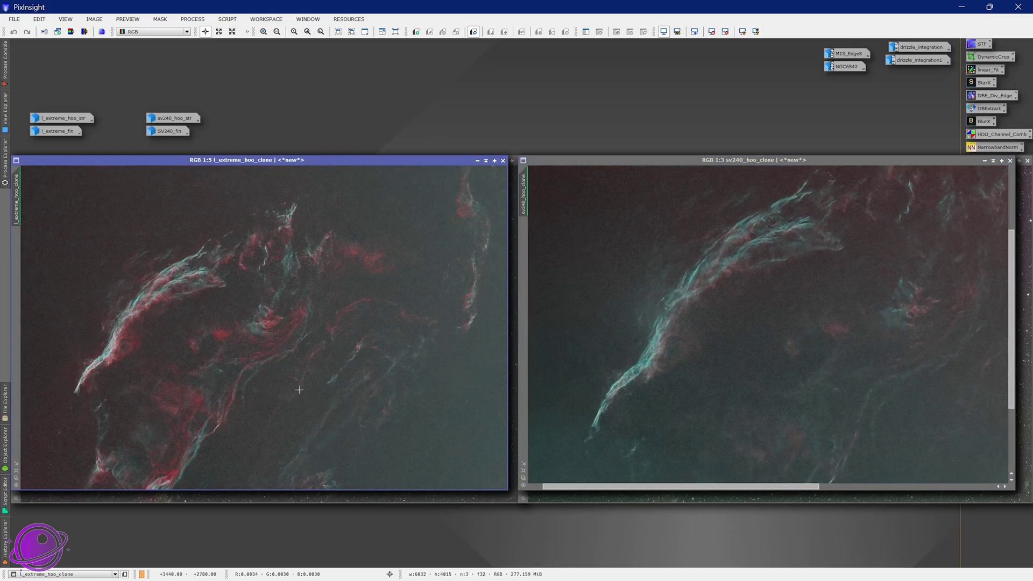
click(741, 331)
scroll(742, 331, down, 4)
key(ctrl+plus)
key(ctrl+plus)
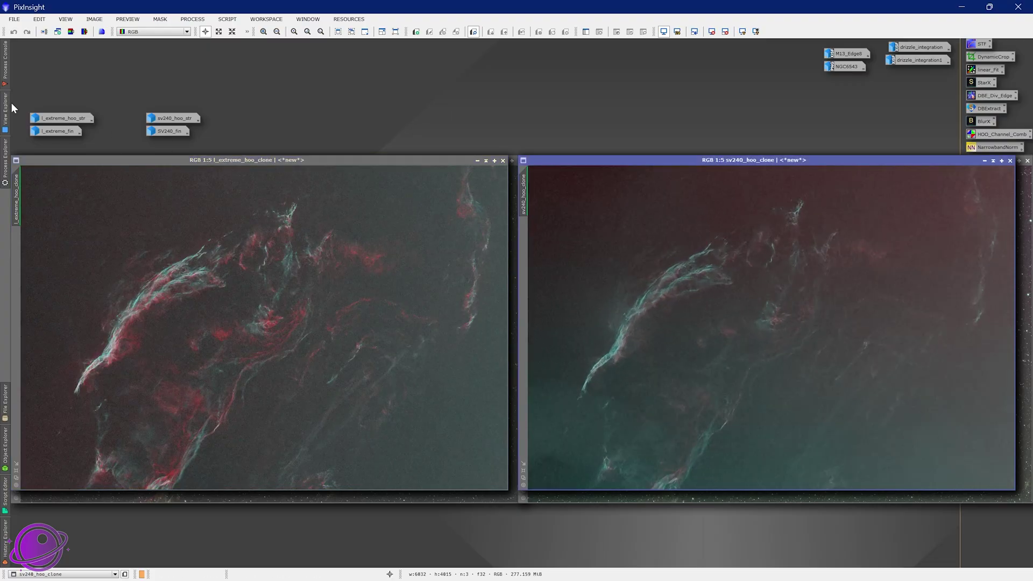
double_click(55, 115)
double_click(168, 116)
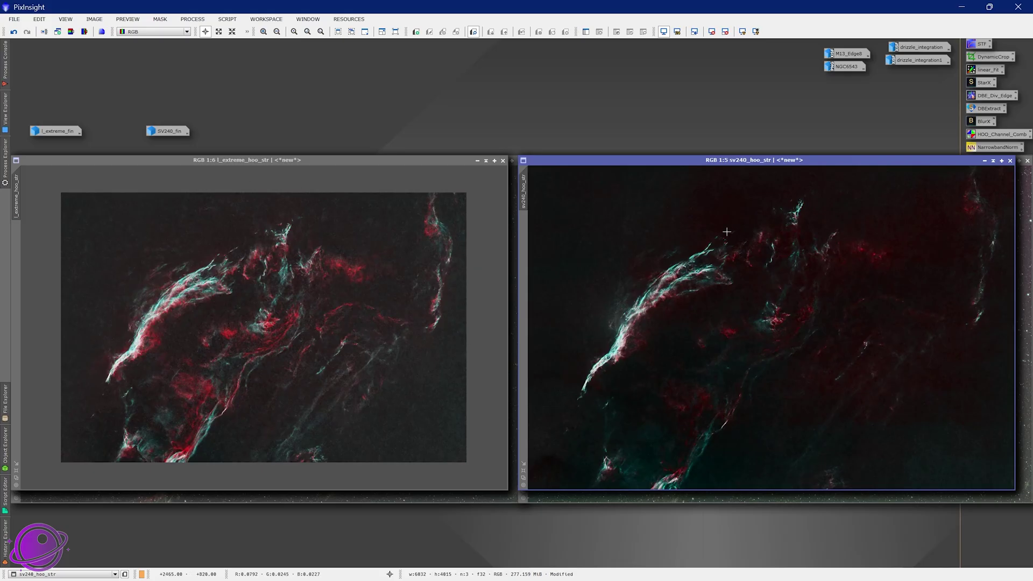
scroll(904, 383, up, 4)
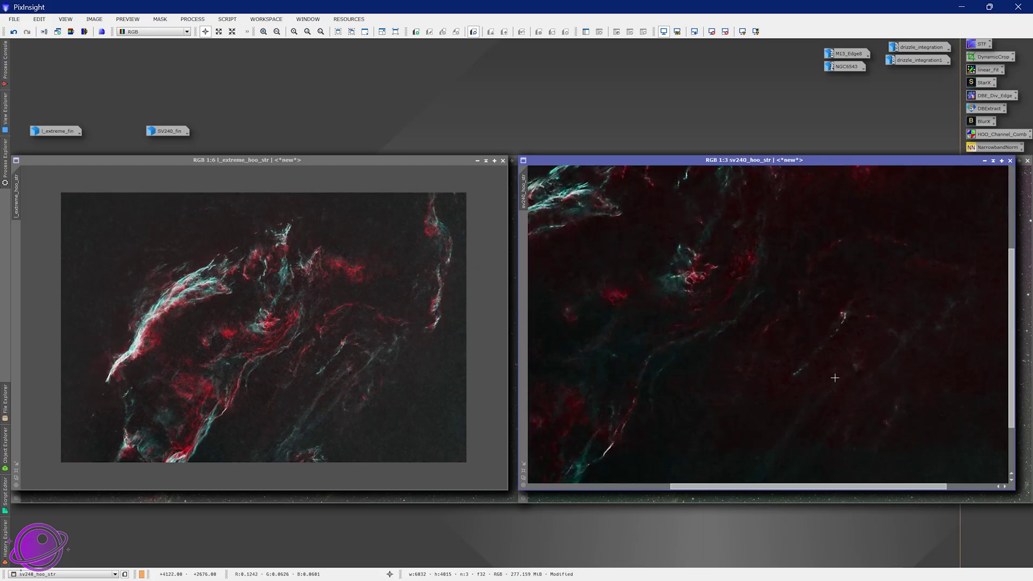
scroll(632, 321, up, 2)
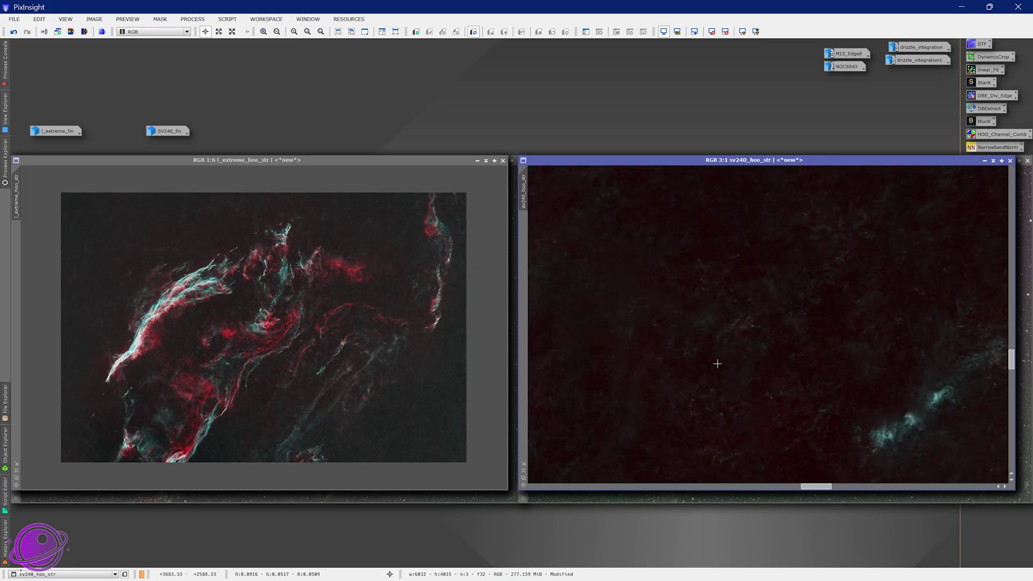
scroll(700, 380, down, 8)
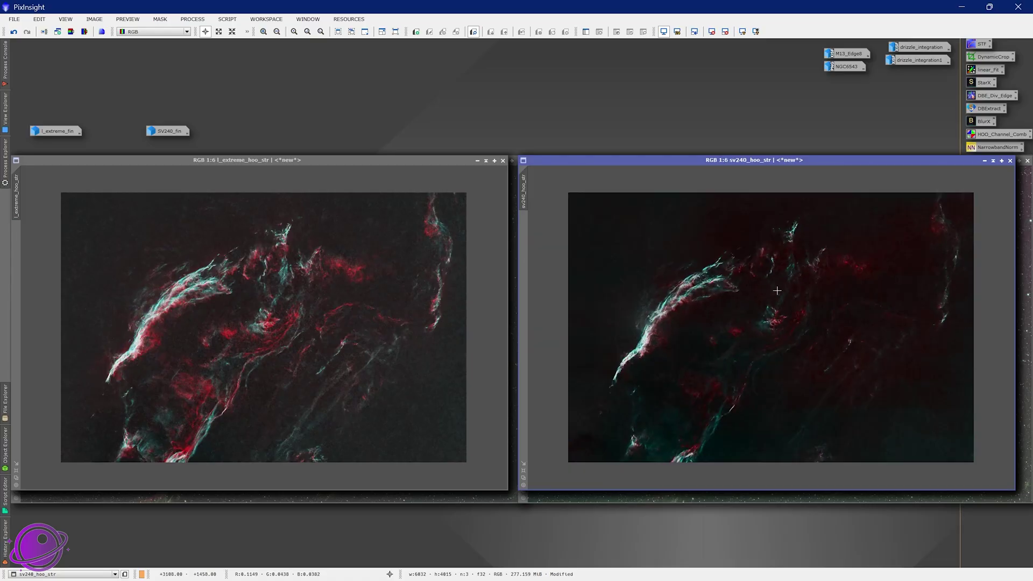
scroll(205, 344, up, 2)
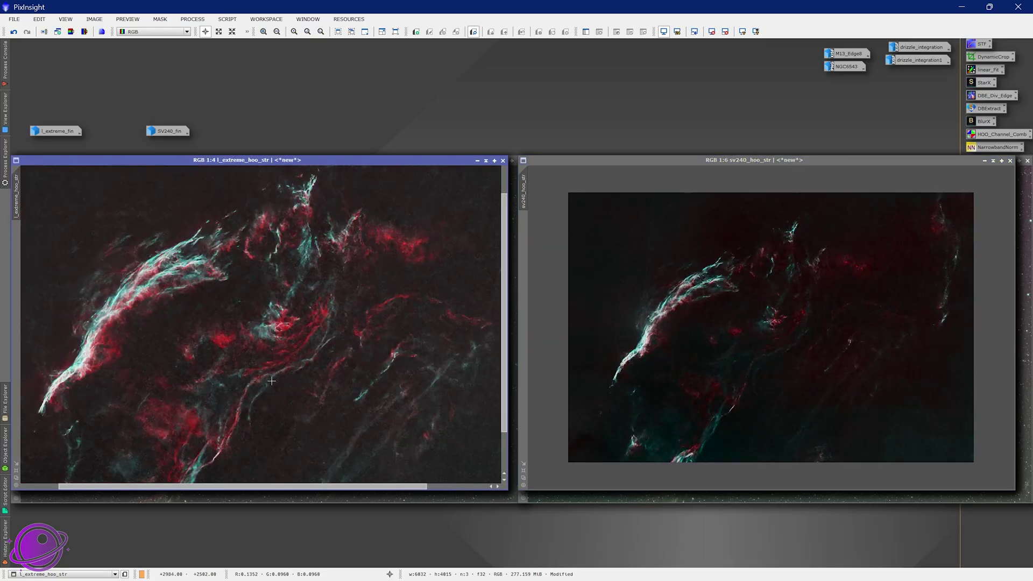
scroll(156, 292, up, 3)
scroll(179, 382, down, 5)
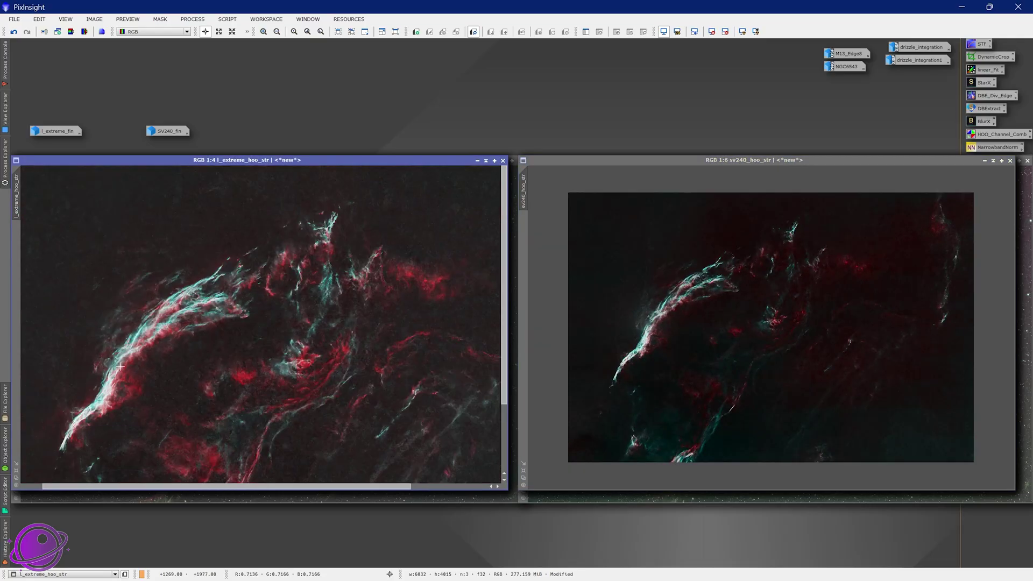
scroll(336, 344, up, 1)
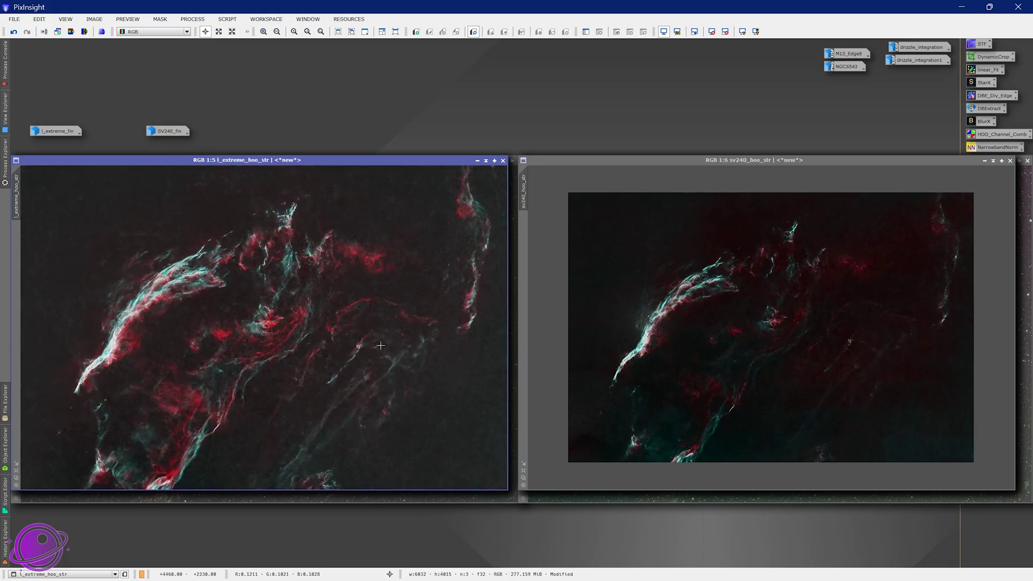
scroll(861, 298, up, 1)
scroll(674, 340, up, 3)
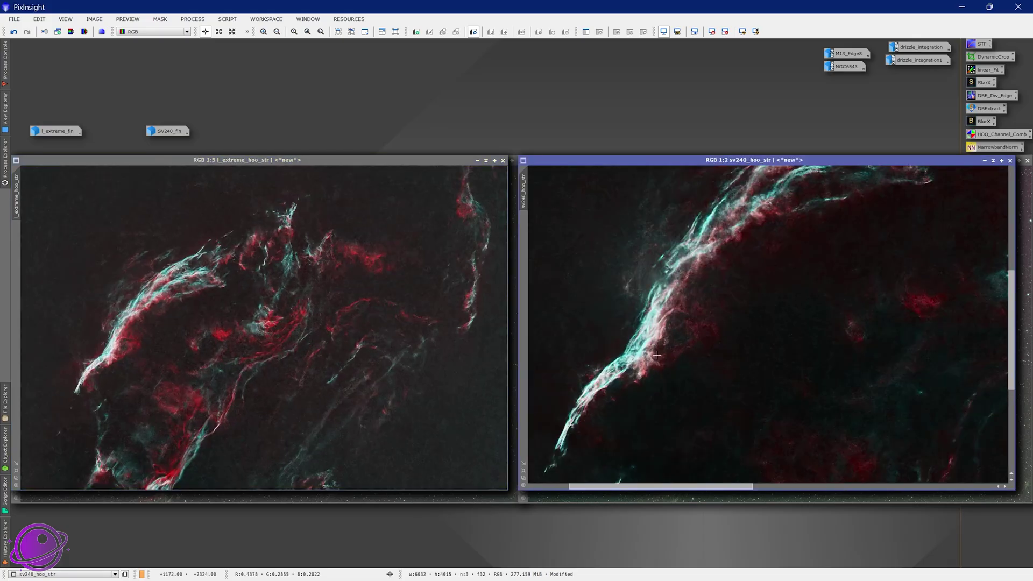
scroll(743, 343, down, 3)
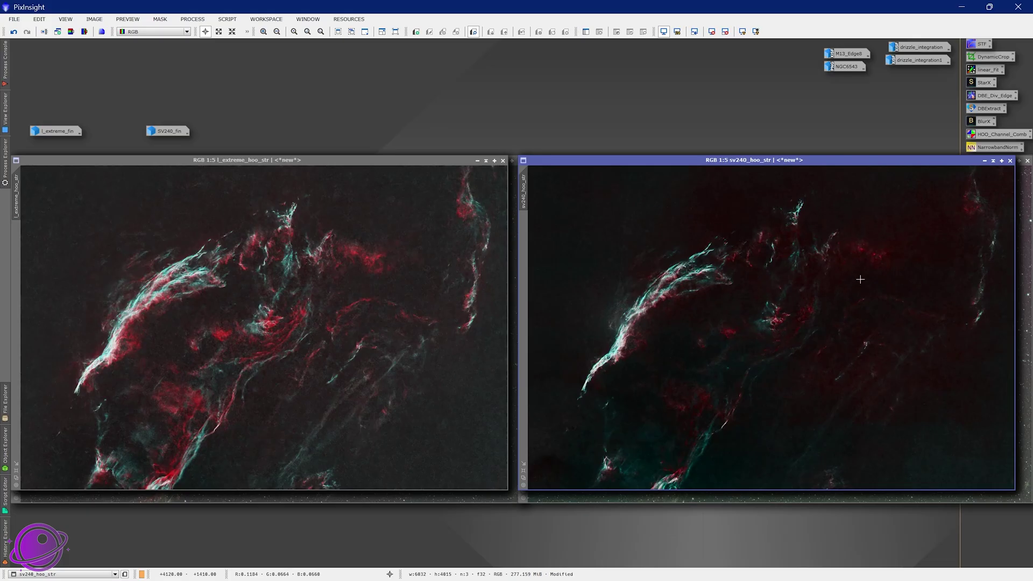
key(ctrl+z)
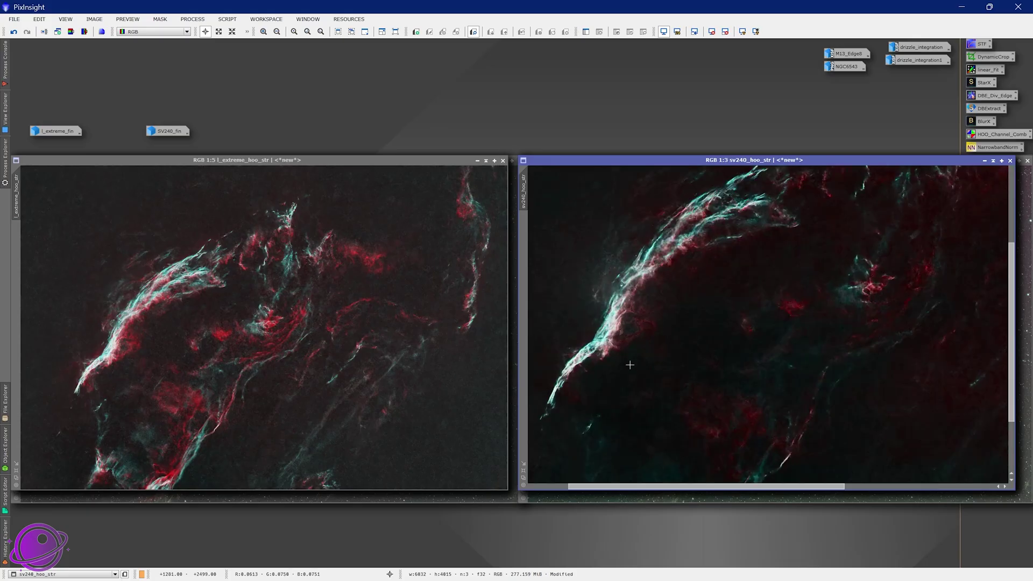
key(ctrl+y)
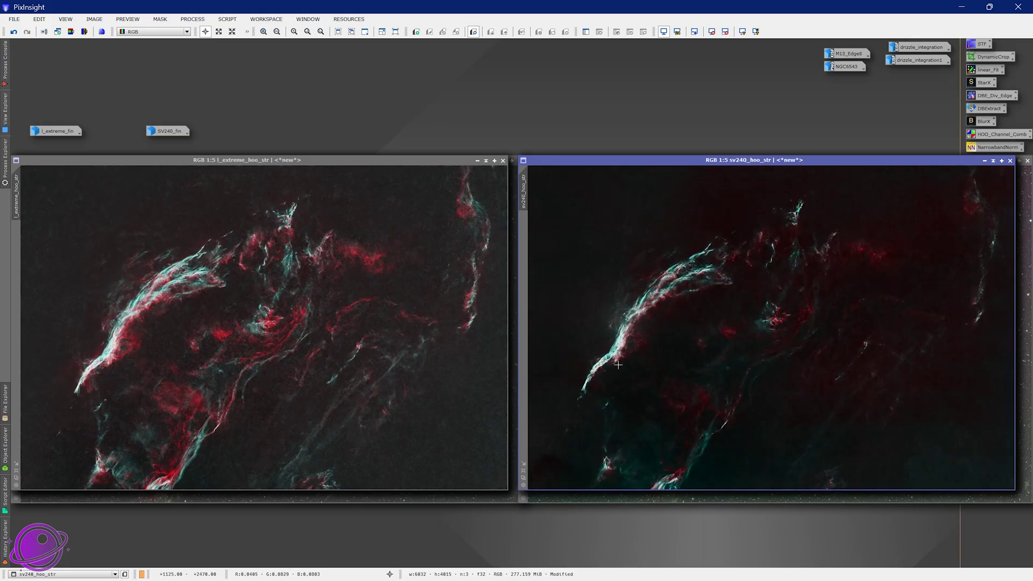
Step: Open l_extreme_fin and SV240_fin, then match L-Extreme to SV240's zoom and region
double_click(49, 131)
double_click(168, 132)
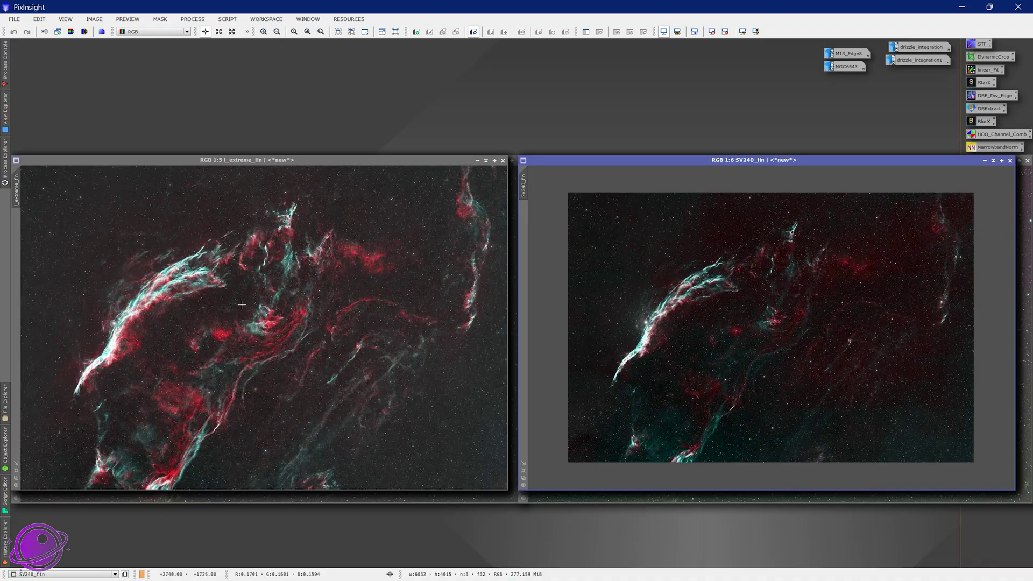
scroll(634, 334, up, 6)
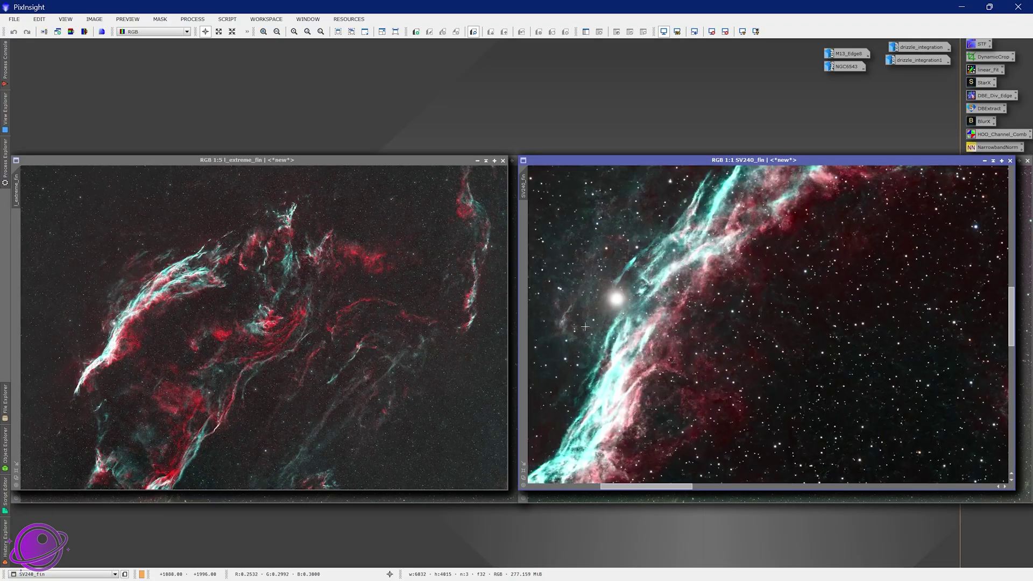
drag(525, 188, 20, 182)
drag(214, 313, 286, 306)
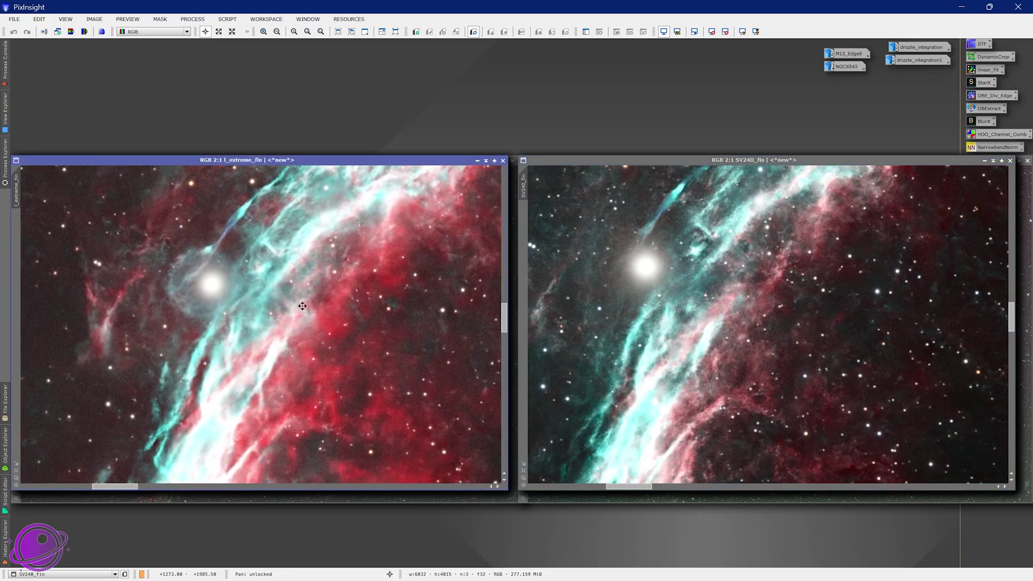
Step: Zoom in and out on the final images to compare their detail
scroll(631, 265, up, 1)
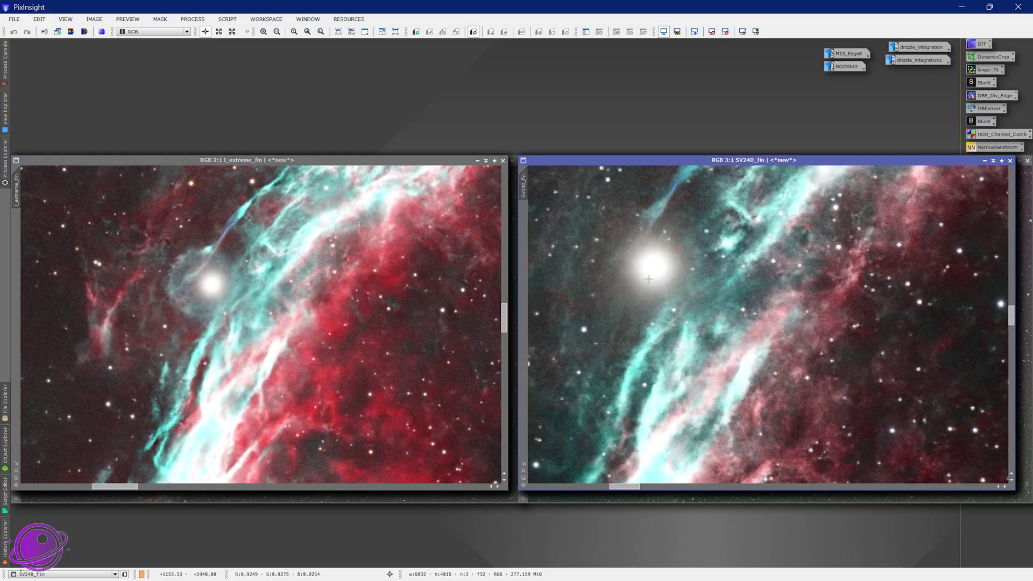
scroll(218, 257, down, 2)
scroll(210, 300, up, 2)
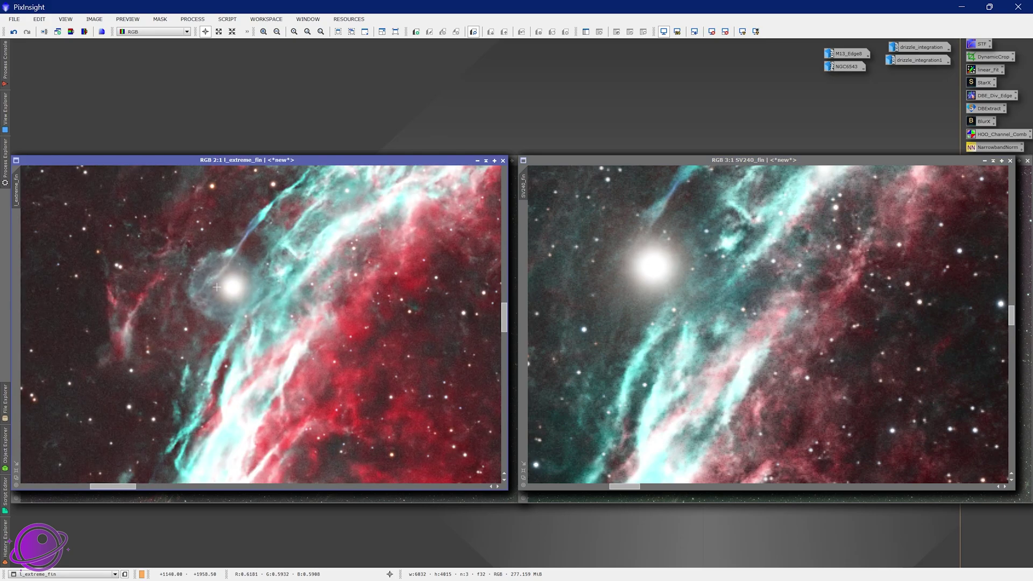
scroll(221, 285, up, 1)
scroll(237, 296, down, 4)
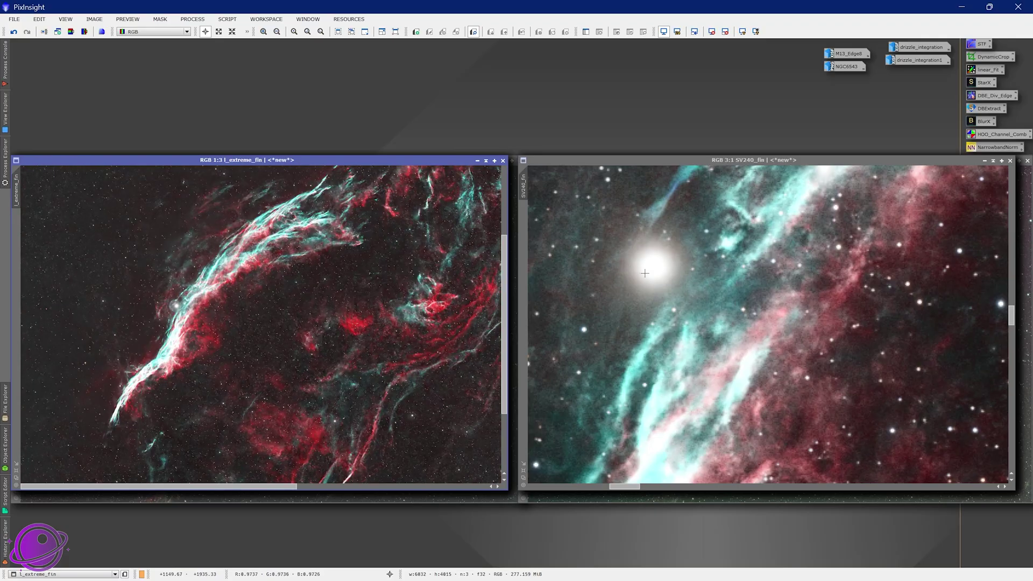
scroll(646, 266, down, 4)
scroll(893, 381, down, 1)
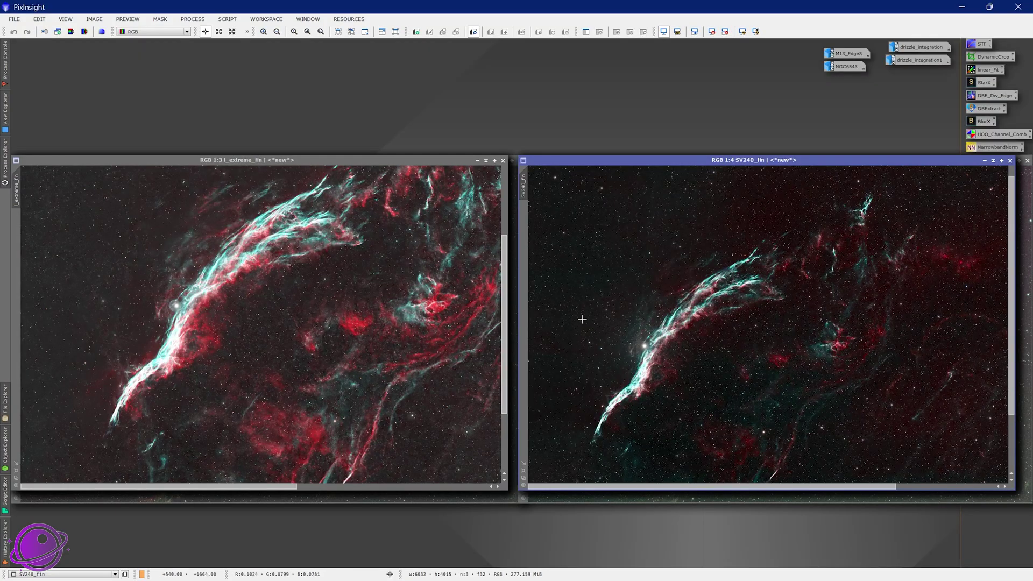
scroll(112, 306, up, 2)
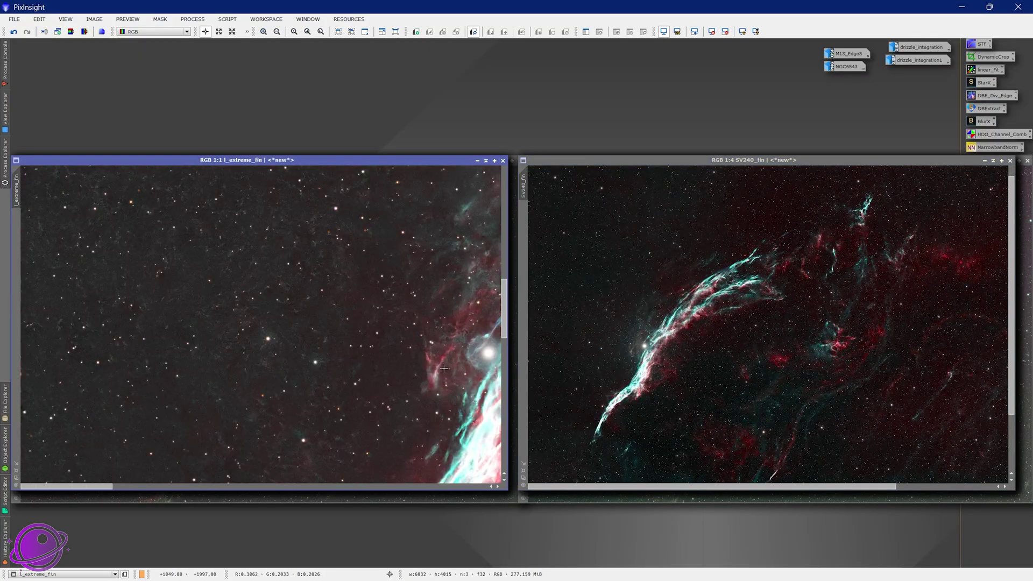
Step: Pan the final view and zoom SV240_fin back out to 1:5
drag(444, 368, 289, 357)
scroll(344, 352, down, 4)
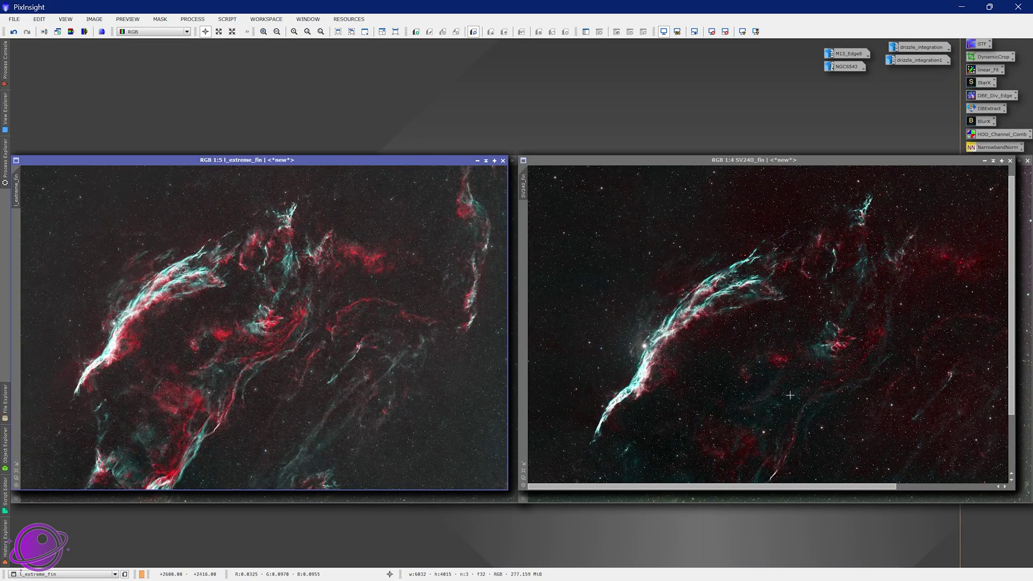
scroll(791, 395, down, 2)
scroll(664, 410, up, 1)
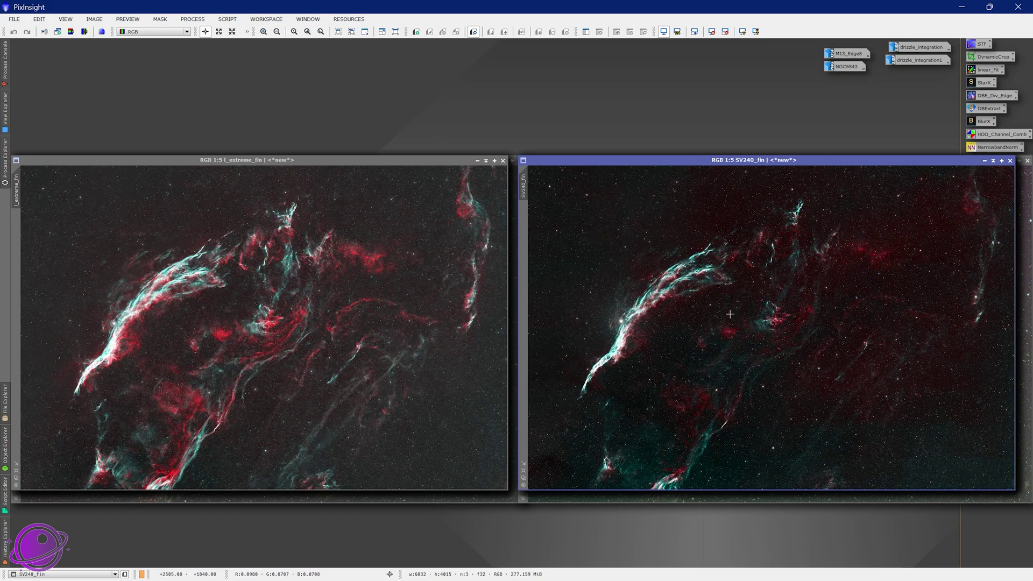
scroll(611, 330, up, 3)
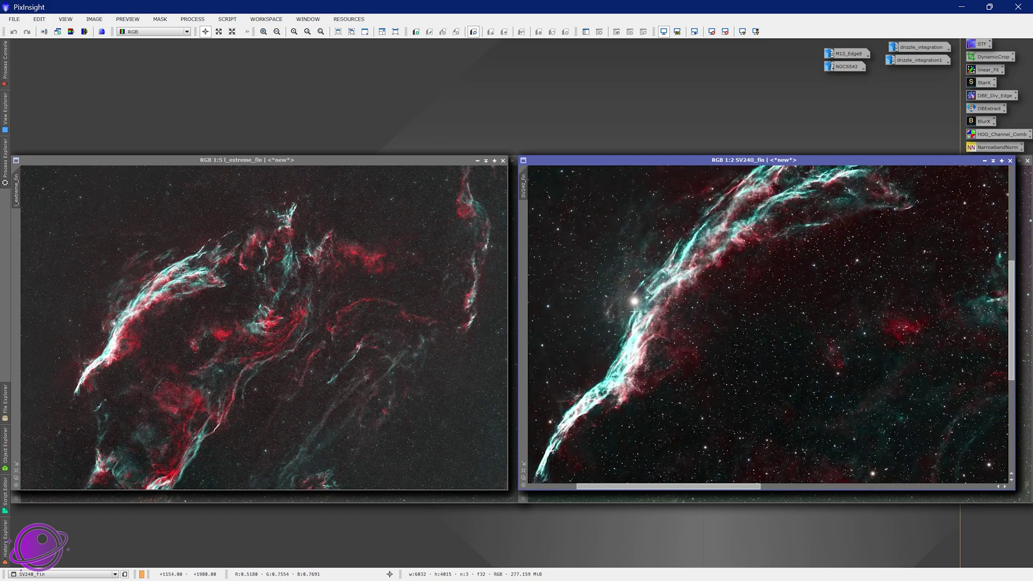
scroll(630, 304, up, 2)
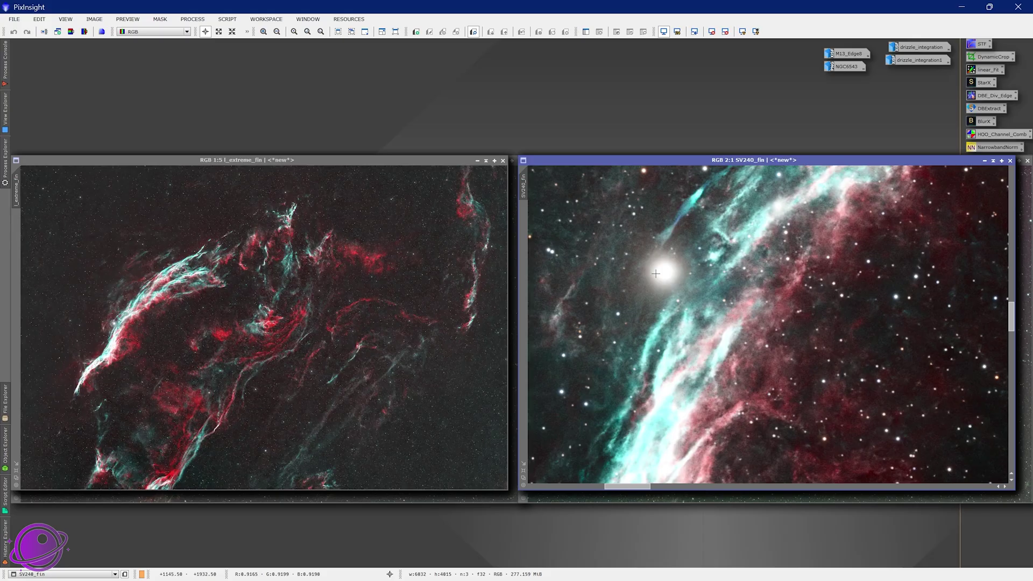
scroll(671, 297, down, 3)
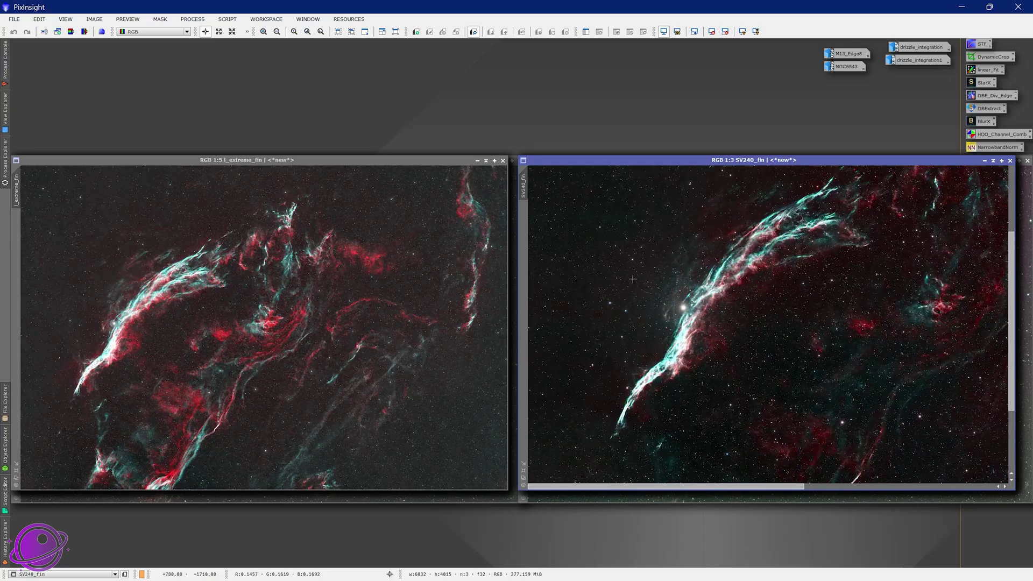
scroll(919, 259, down, 2)
scroll(835, 323, down, 1)
scroll(822, 325, up, 1)
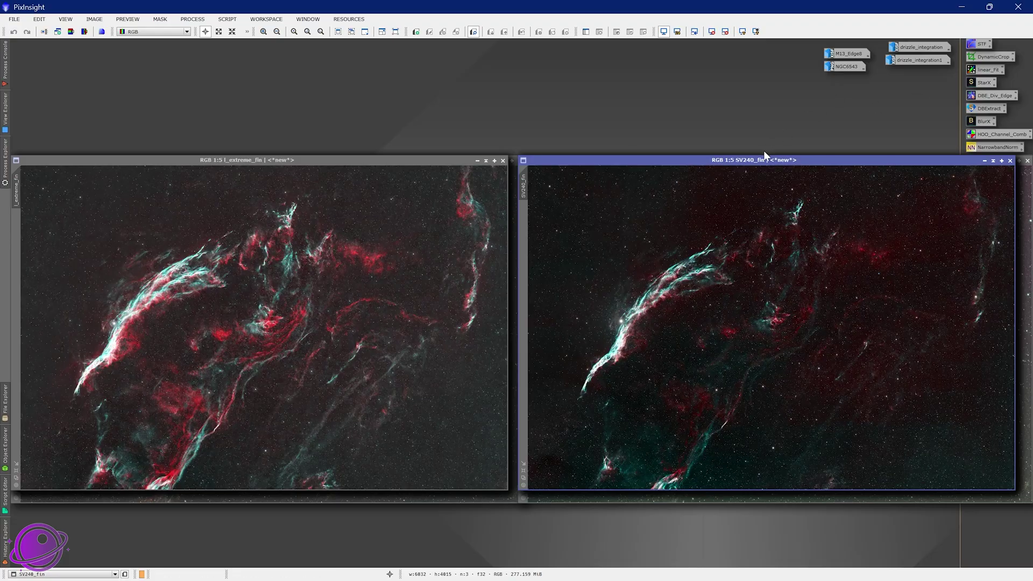
Step: Open M13_Edge8 in its own window, move it down-left, and zoom into the cluster
double_click(846, 54)
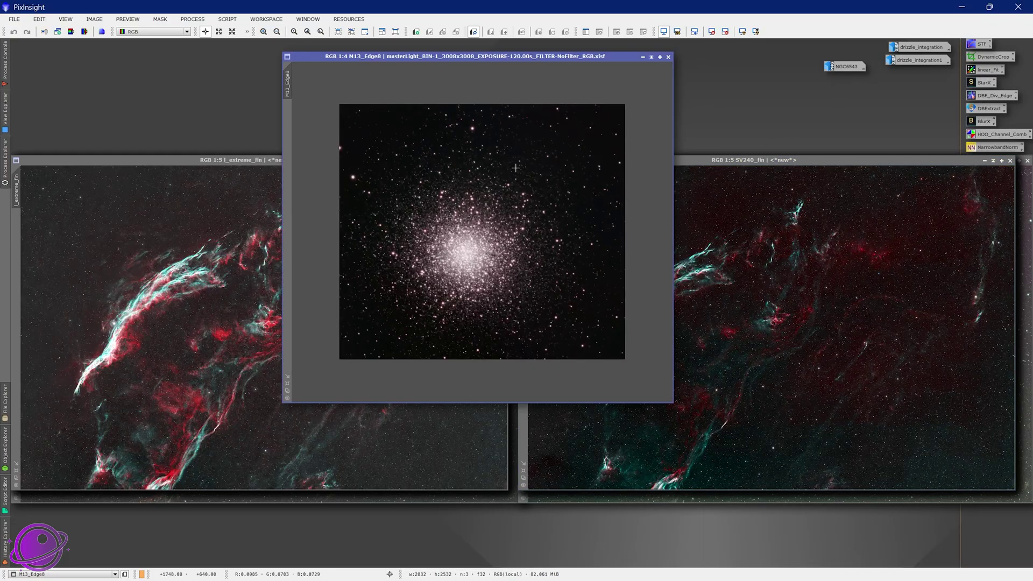
drag(499, 57, 399, 144)
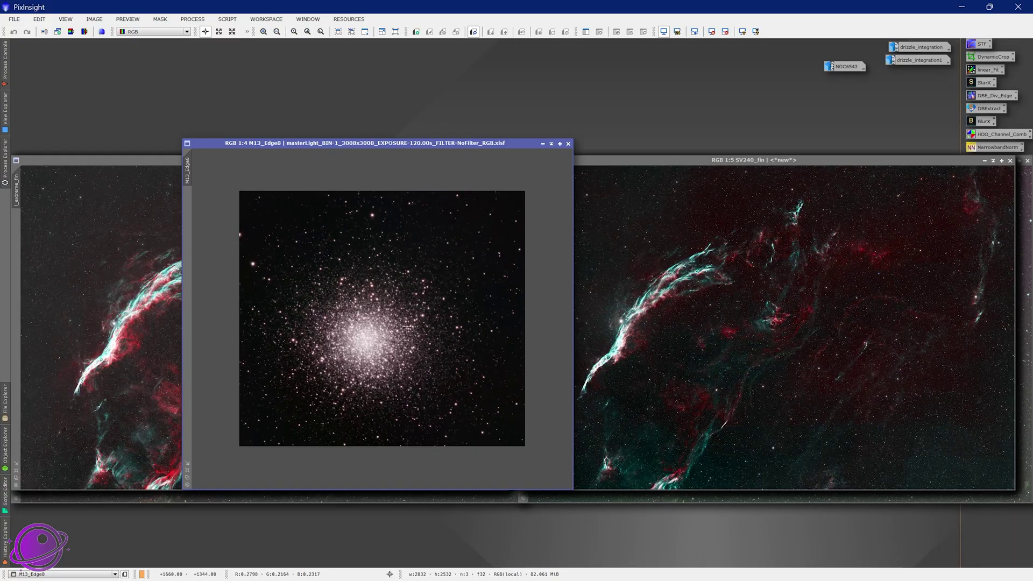
scroll(408, 327, up, 1)
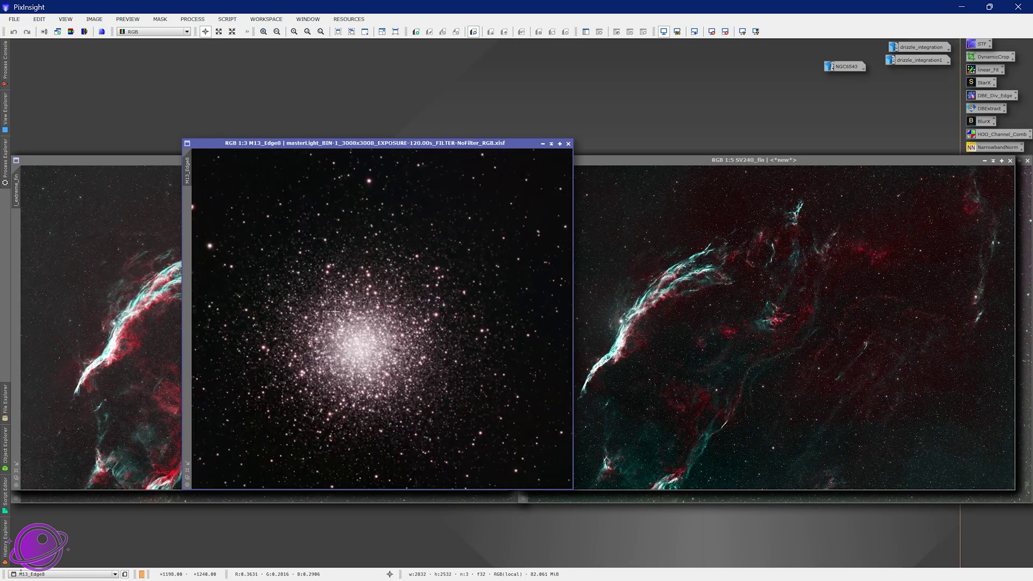
scroll(326, 326, up, 2)
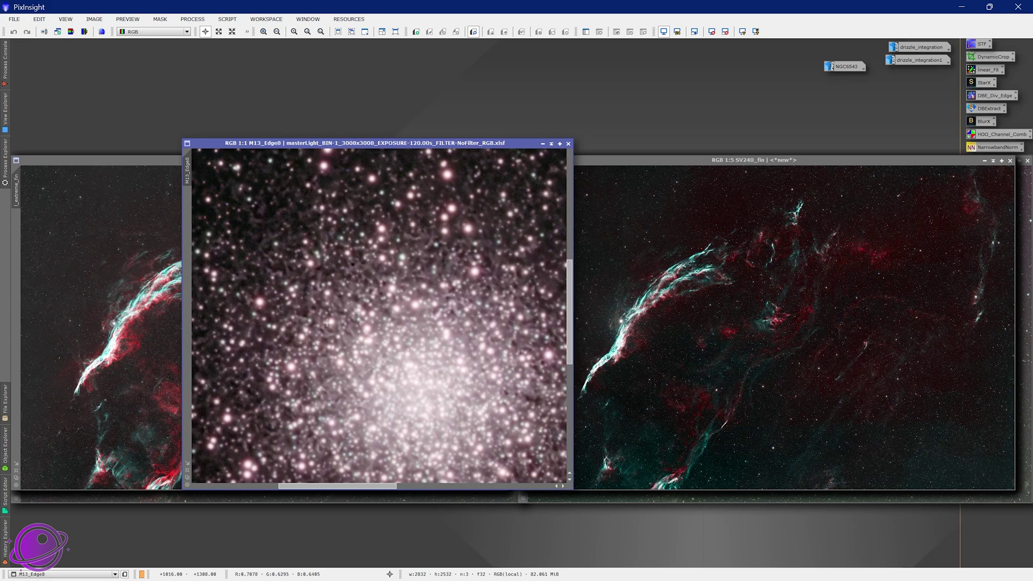
scroll(363, 333, down, 2)
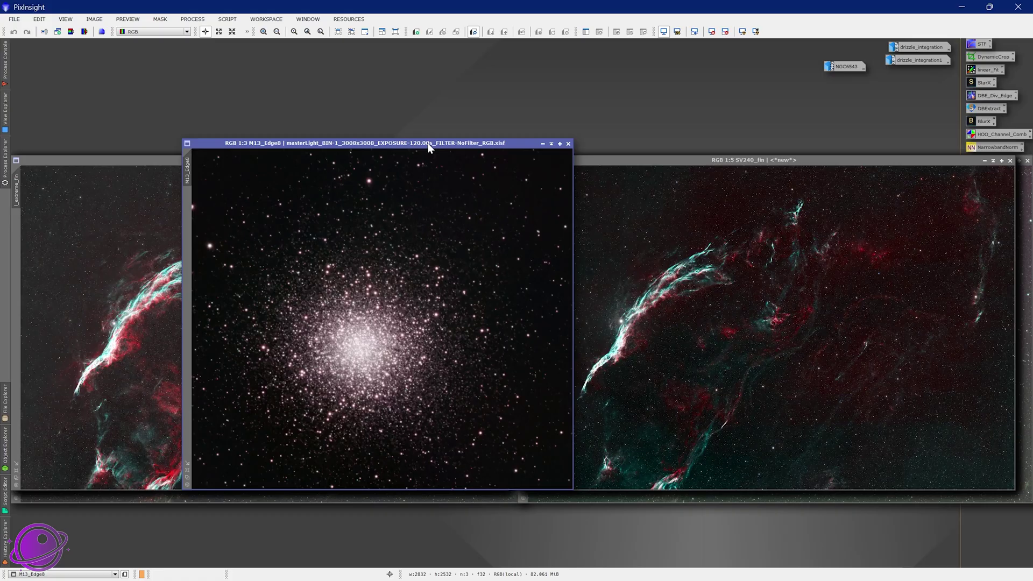
scroll(344, 376, up, 2)
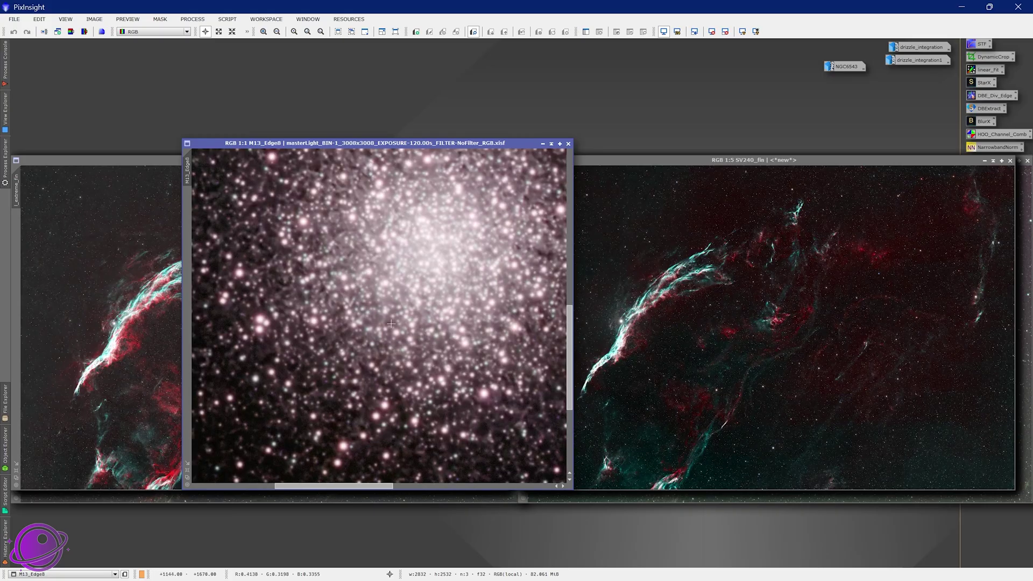
scroll(395, 323, down, 2)
scroll(356, 312, up, 2)
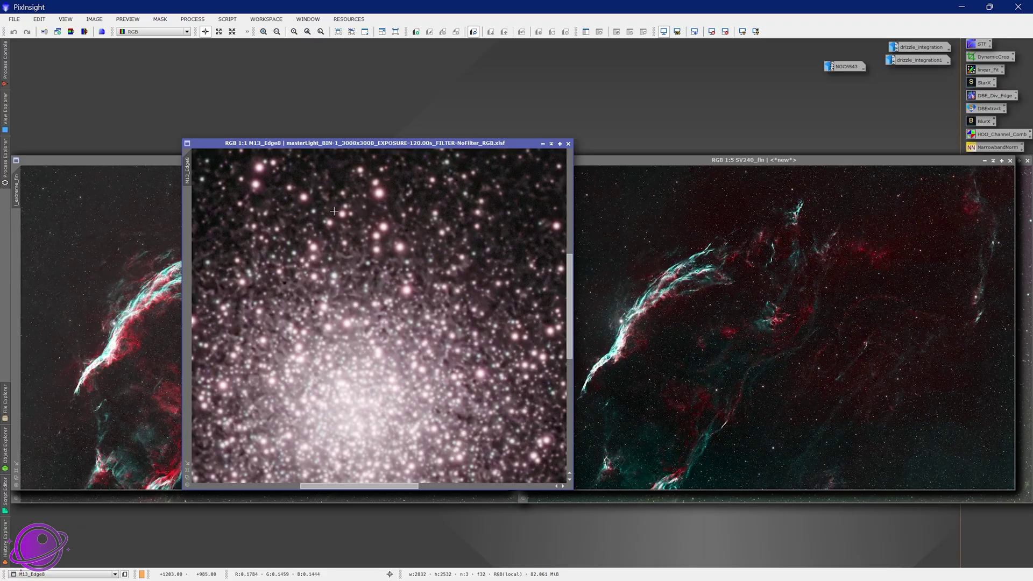
Step: Zoom in and out on the M13 globular cluster to inspect its stars
scroll(334, 220, up, 2)
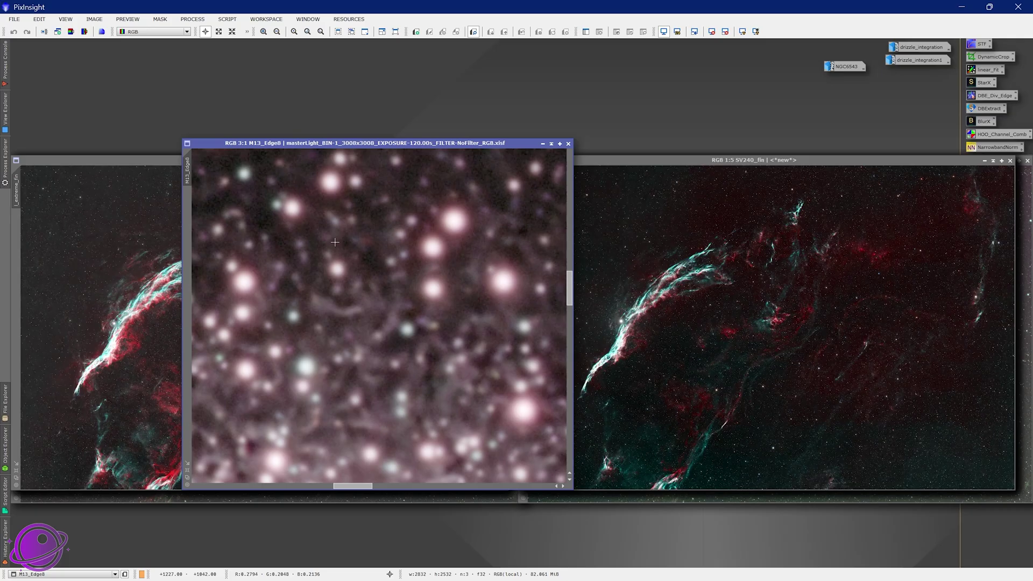
scroll(403, 291, down, 4)
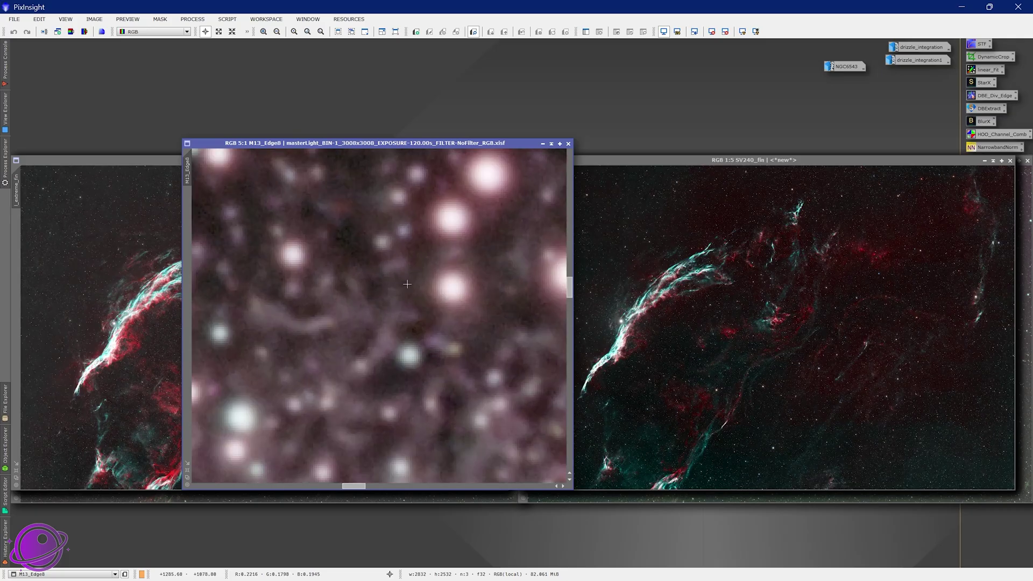
scroll(330, 352, up, 2)
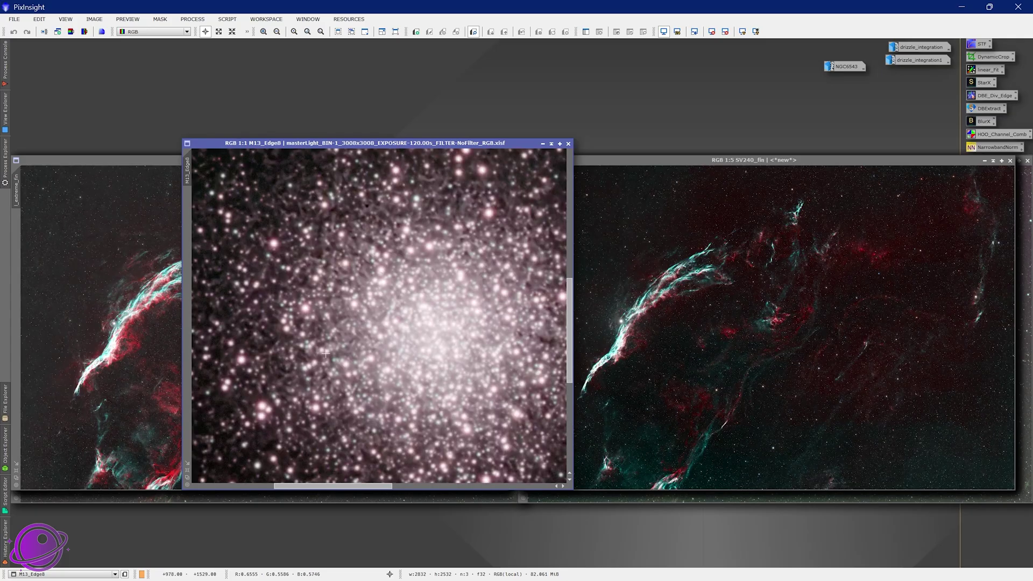
scroll(459, 327, up, 1)
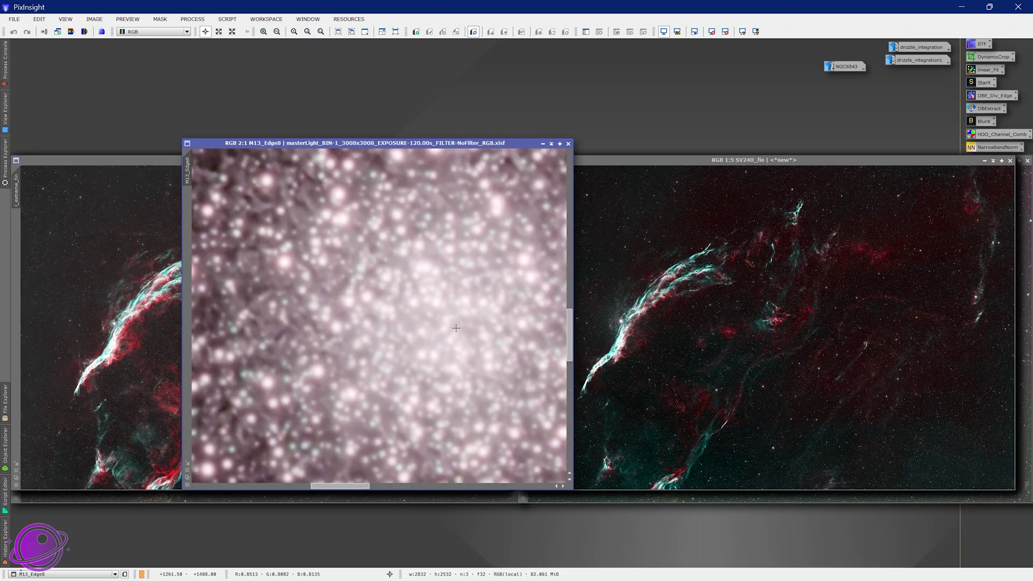
scroll(457, 327, down, 4)
scroll(258, 333, up, 1)
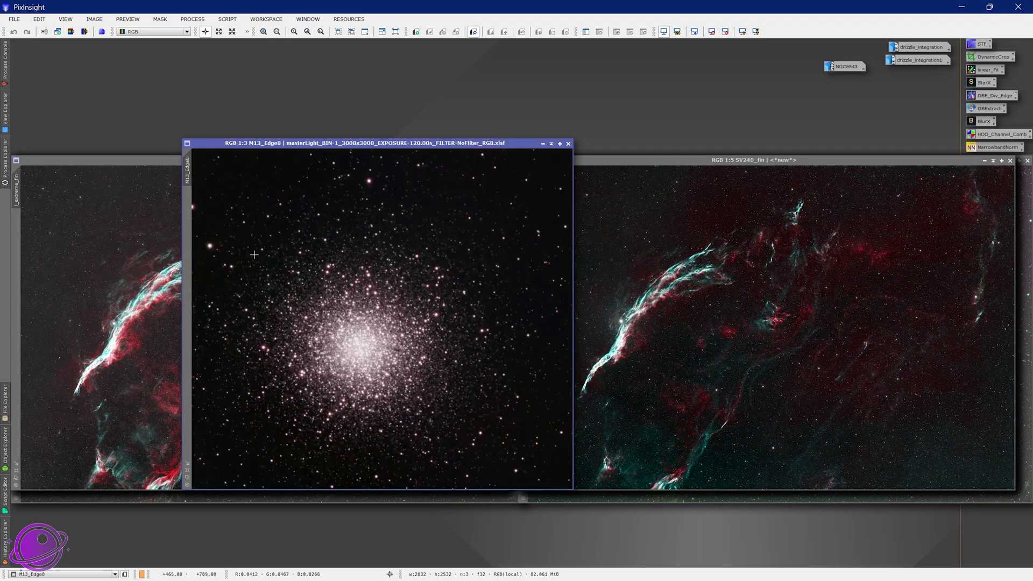
scroll(348, 319, up, 2)
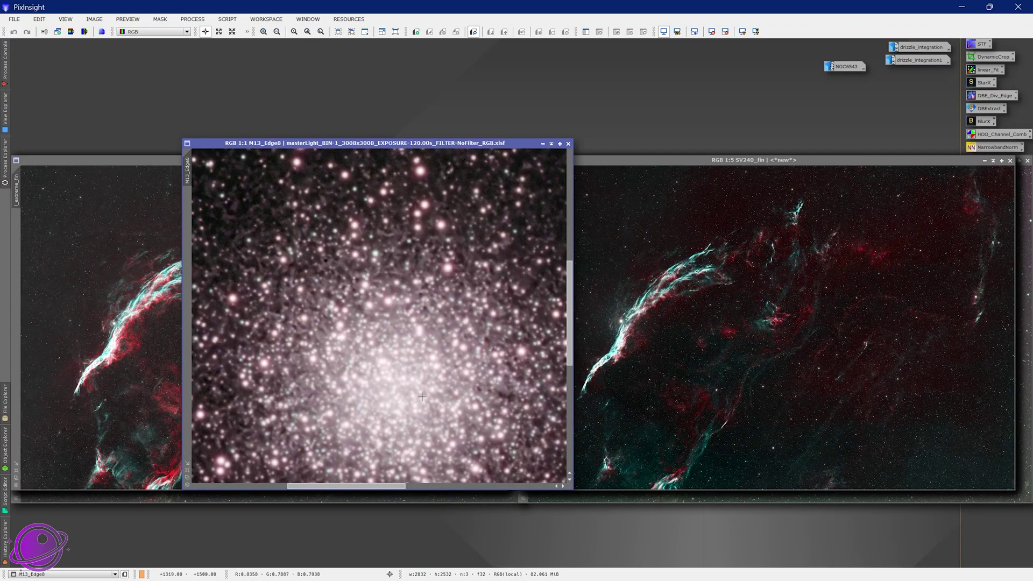
scroll(422, 397, down, 3)
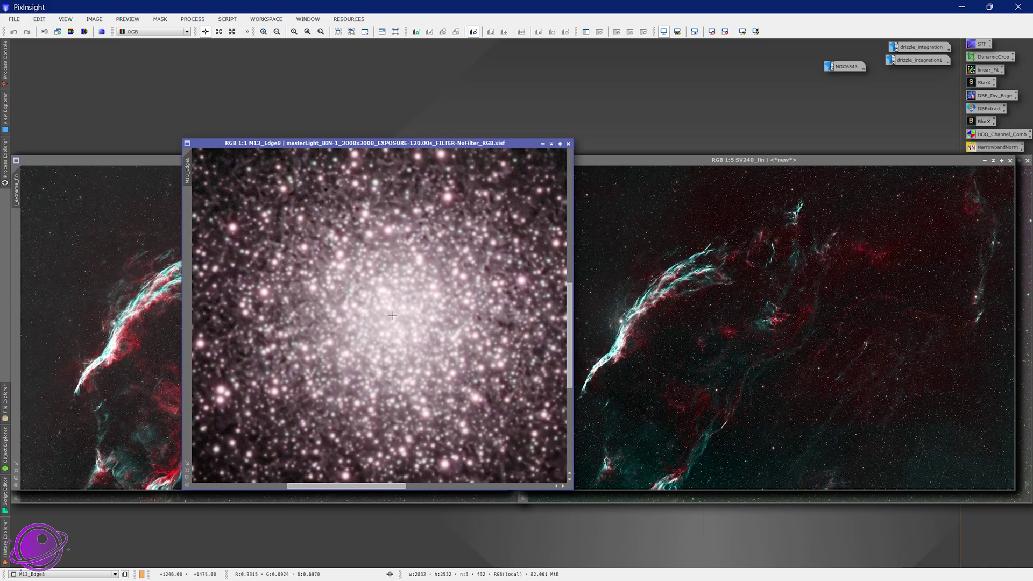
scroll(393, 317, down, 3)
scroll(394, 328, up, 1)
Step: Open the NGC6543 image and drag its window left over the M13 image
double_click(845, 67)
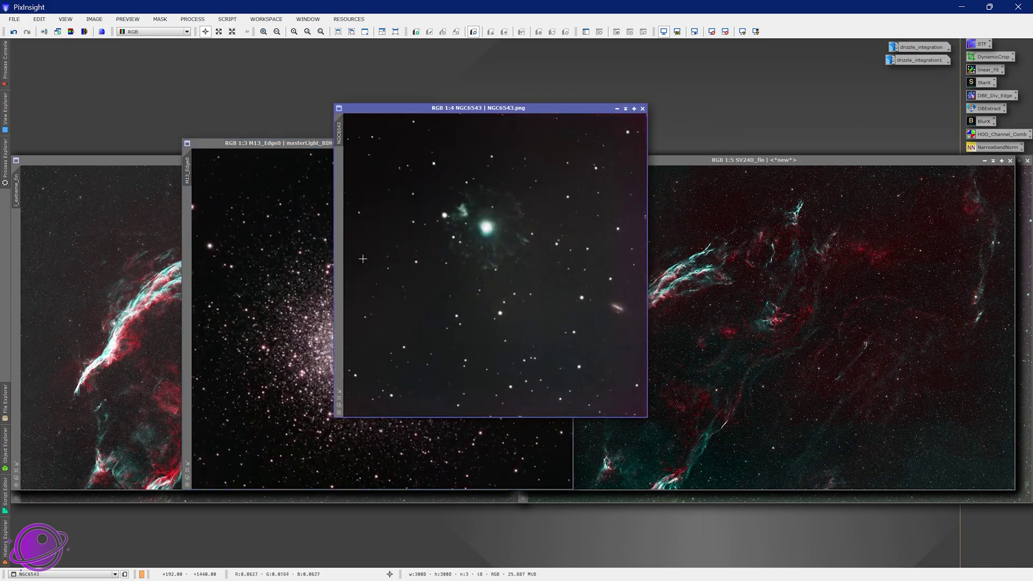
drag(509, 109, 409, 161)
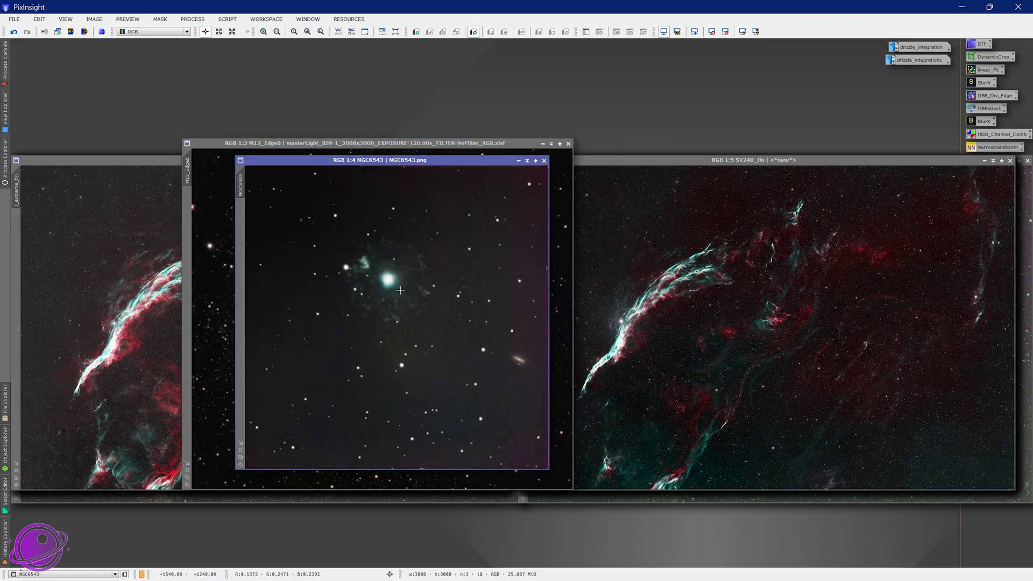
scroll(399, 292, down, 1)
scroll(376, 284, up, 3)
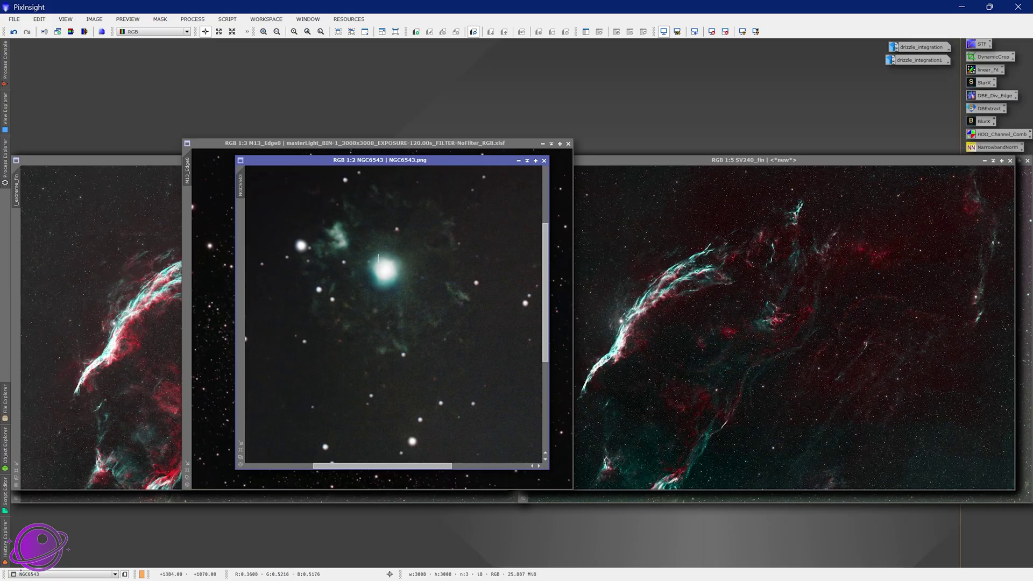
Step: Zoom in on the Cat's Eye nebula core, then back out to 1:5
scroll(379, 261, up, 2)
scroll(385, 255, down, 1)
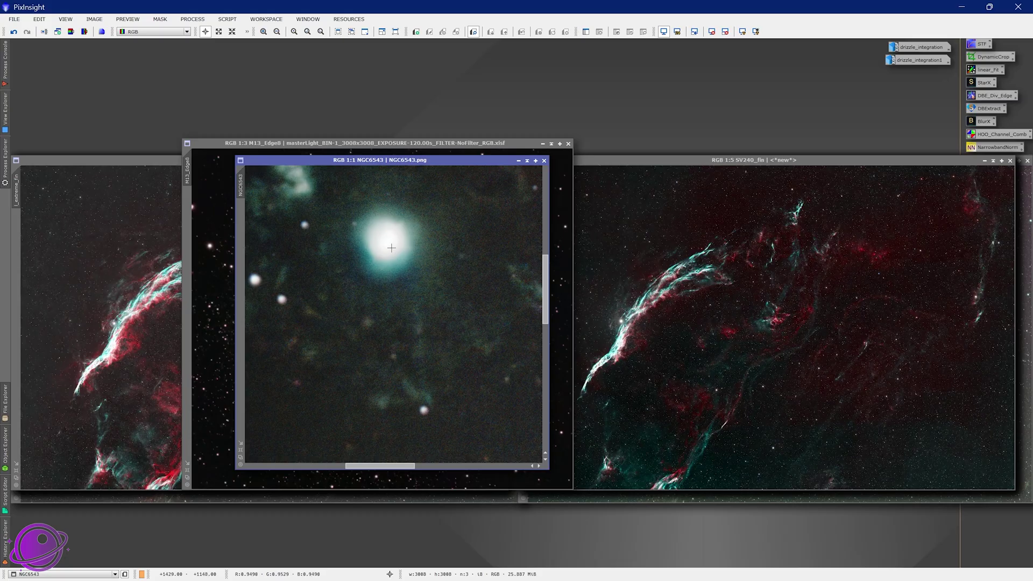
scroll(385, 250, up, 2)
scroll(389, 245, up, 3)
scroll(373, 316, down, 3)
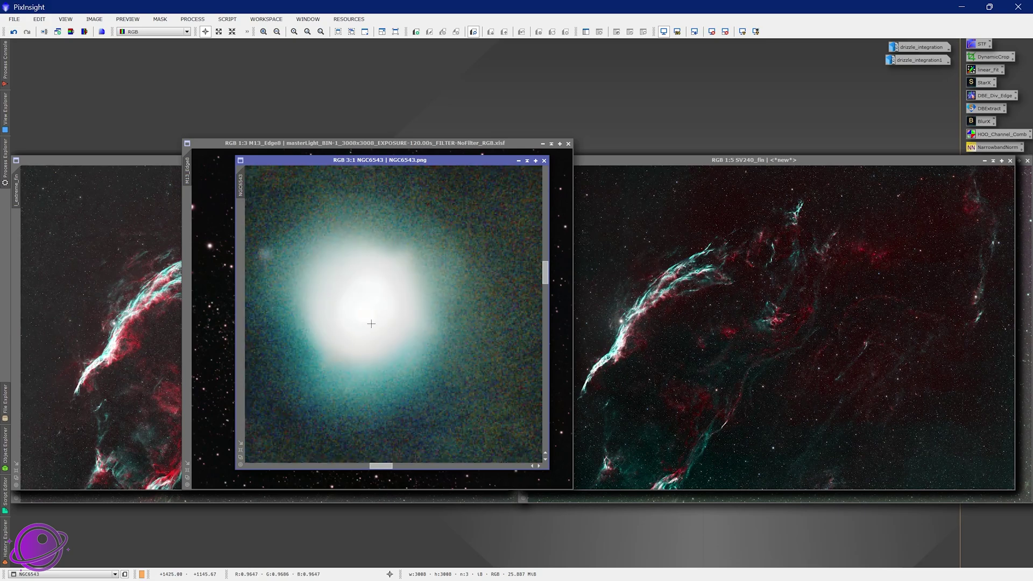
scroll(371, 324, down, 7)
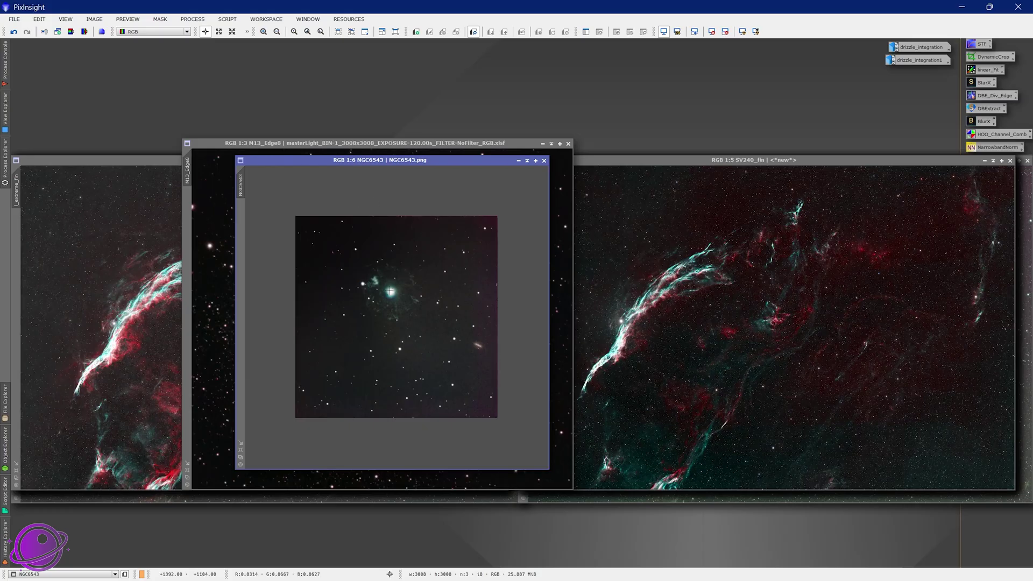
scroll(485, 350, up, 3)
scroll(506, 356, down, 1)
scroll(510, 361, up, 1)
scroll(510, 360, down, 2)
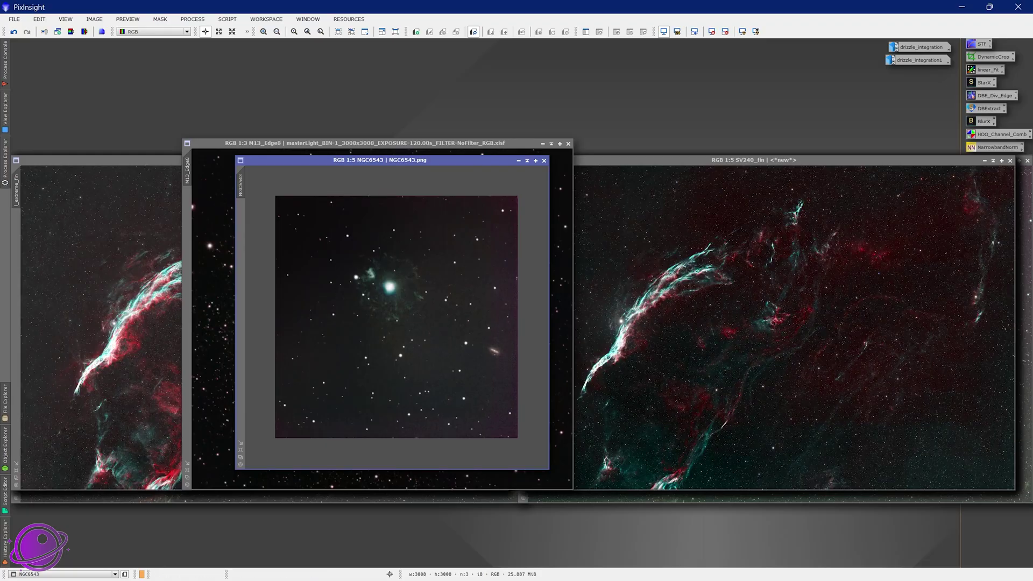
Step: Minimize the NGC6543 and M13_Edge8 windows to icons, leaving l_extreme_fin and SV240_fin visible
click(518, 160)
click(543, 144)
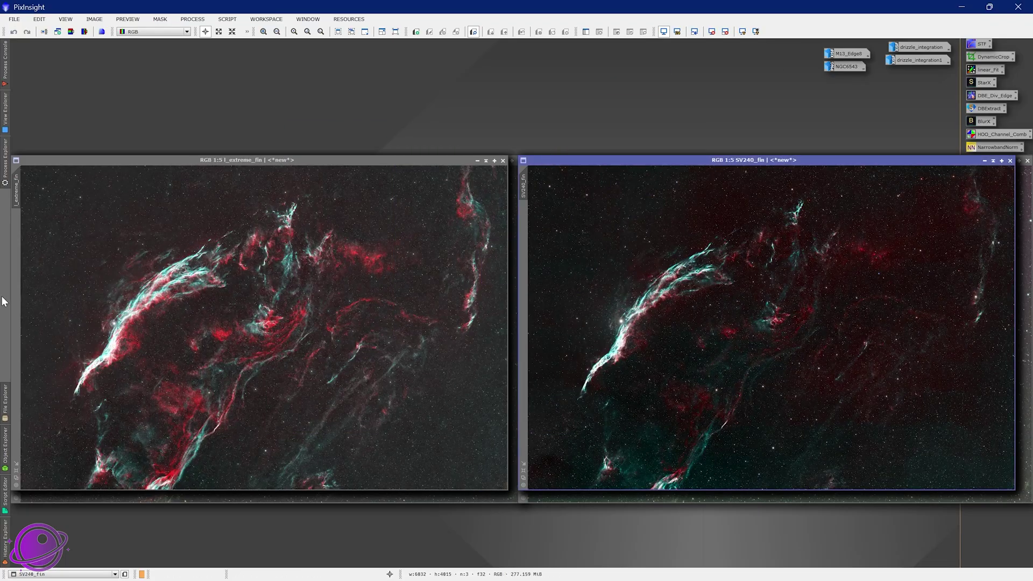